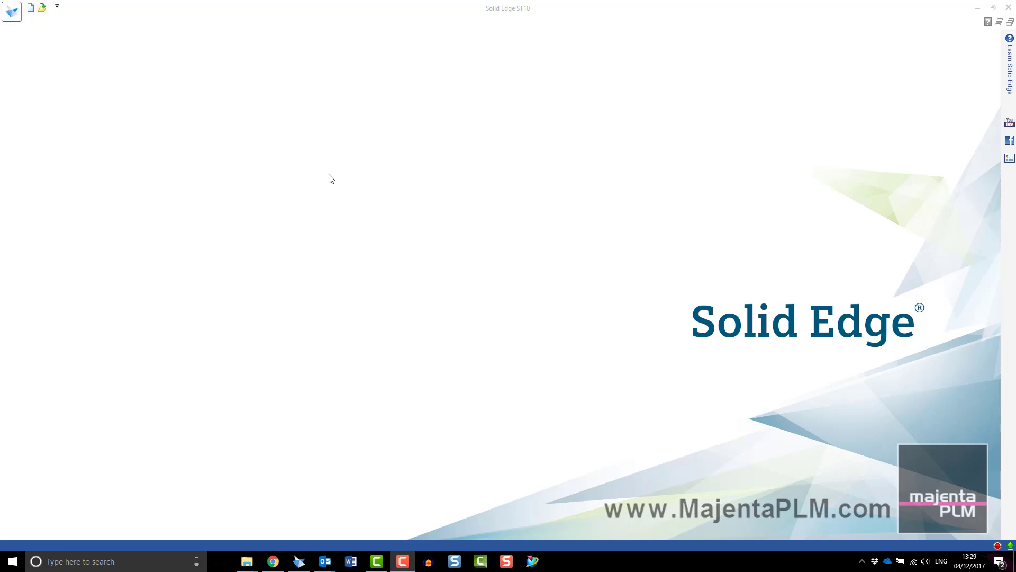
Step: Create a new part document from the ISO Metric Part template
left_click(16, 18)
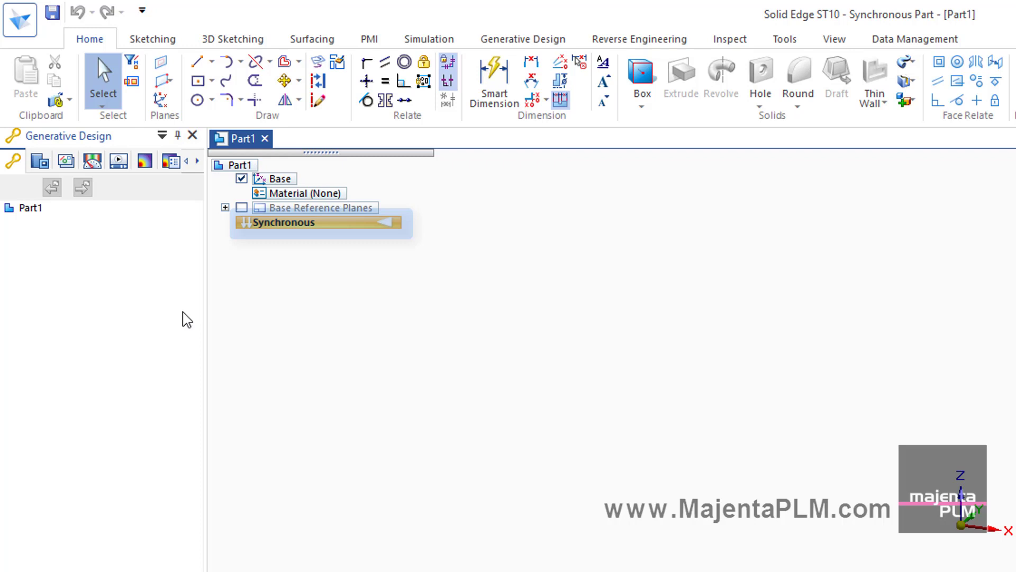
Step: Transition the part from Synchronous to Ordered, then open F1 help on Sketch
right_click(304, 227)
left_click(341, 408)
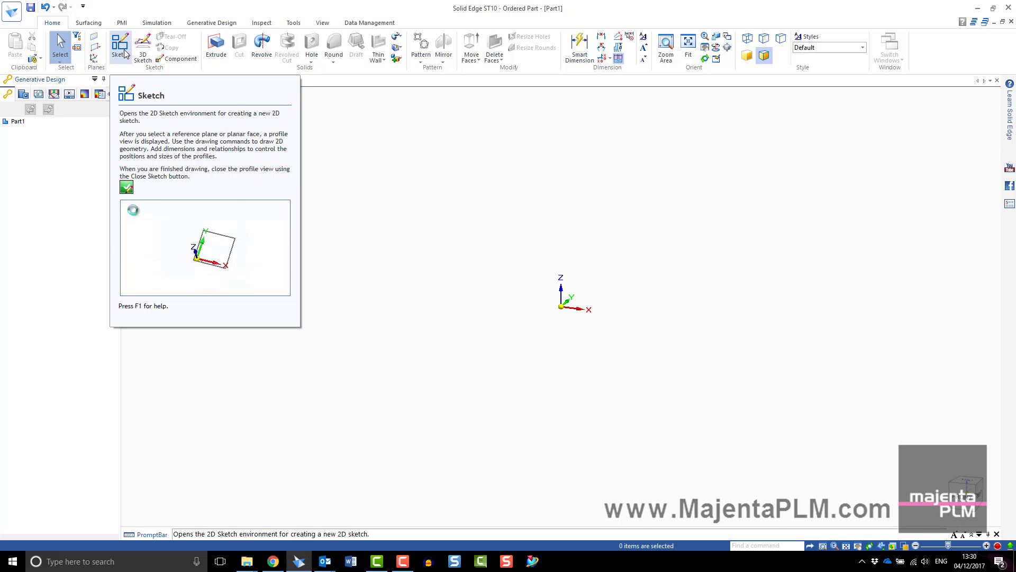
key("F1")
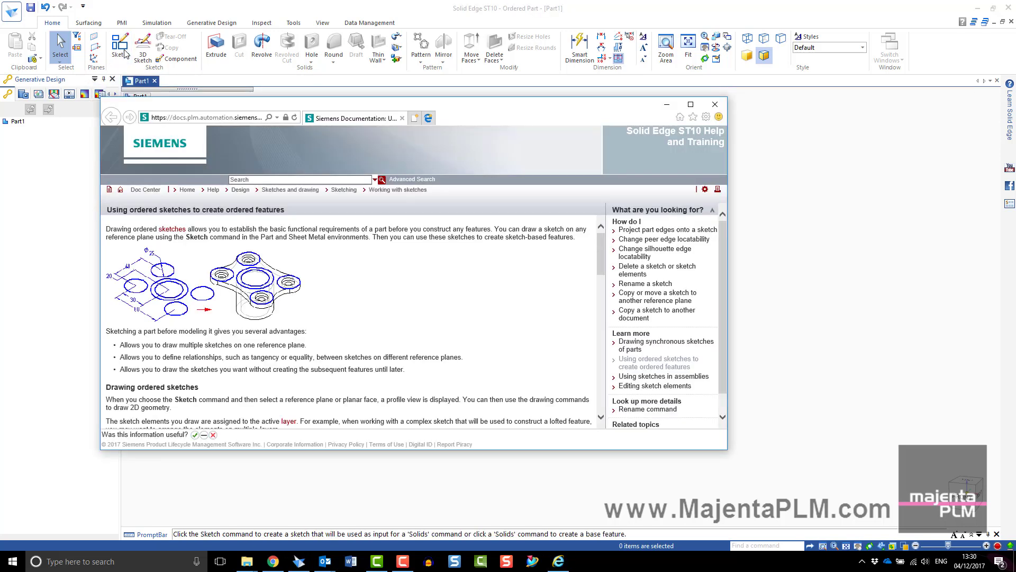
Step: Close help and start a sketch on the Top base reference plane
left_click(716, 106)
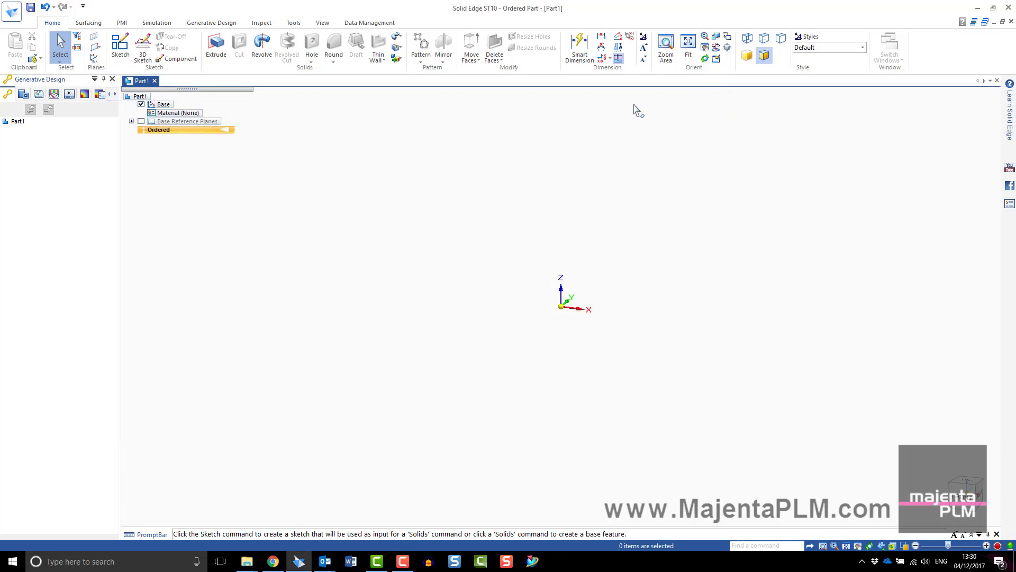
left_click(120, 50)
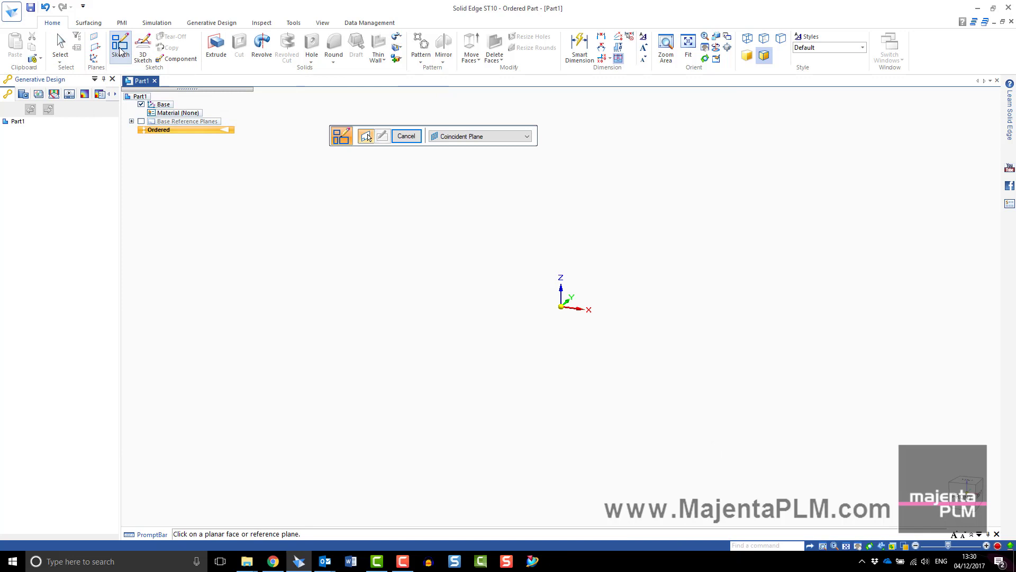
left_click(482, 140)
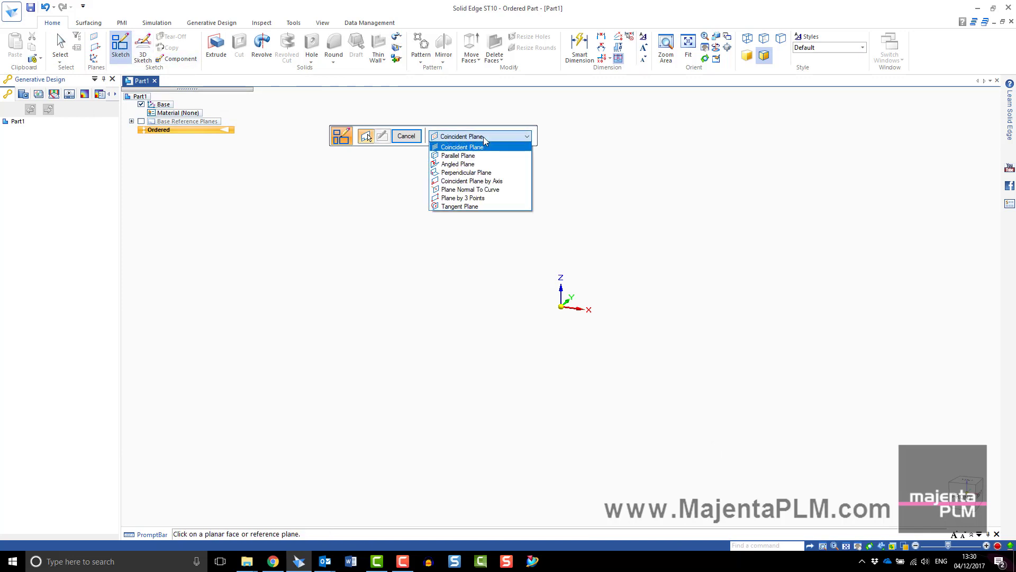
left_click(483, 149)
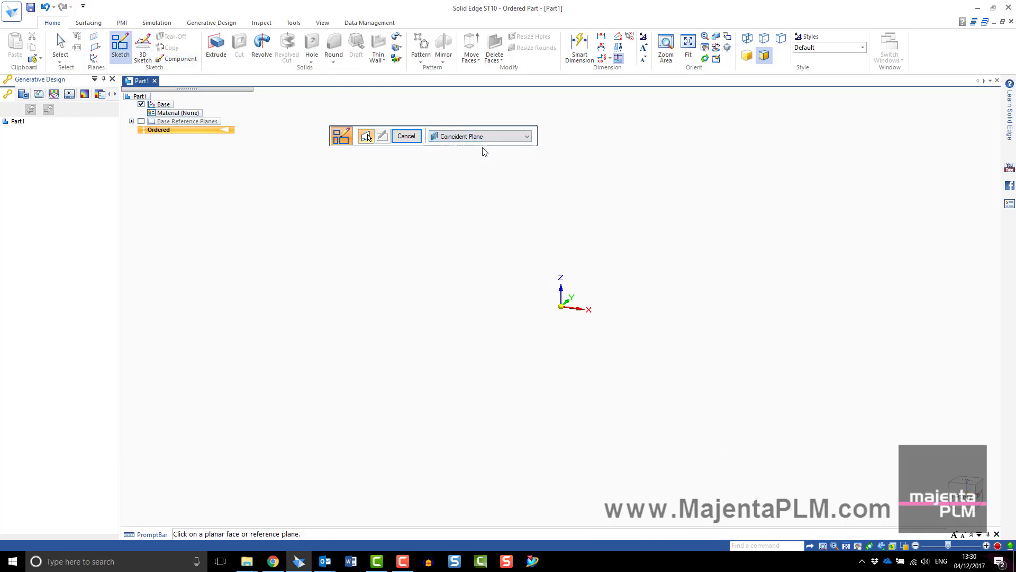
left_click(140, 121)
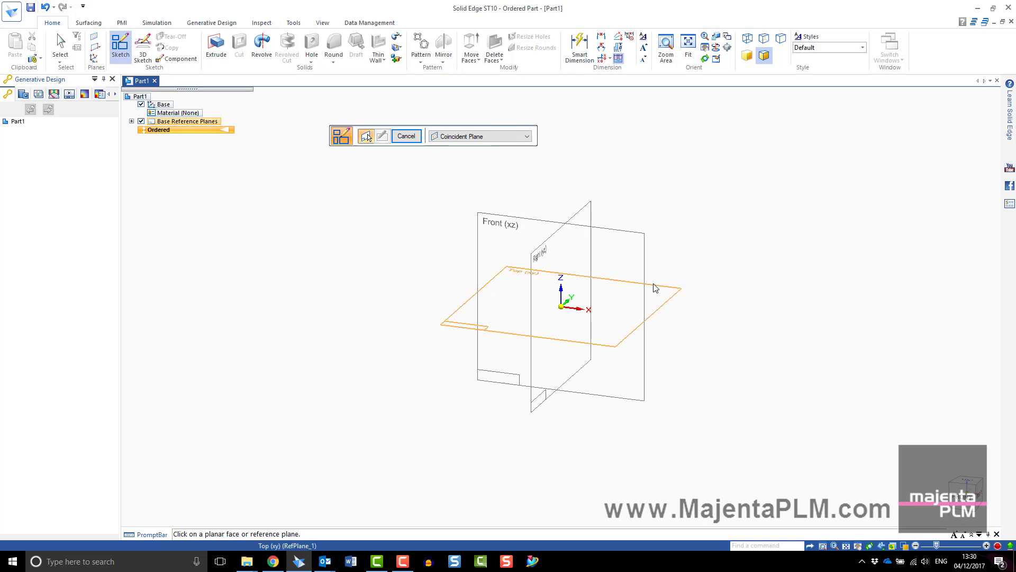
left_click(653, 285)
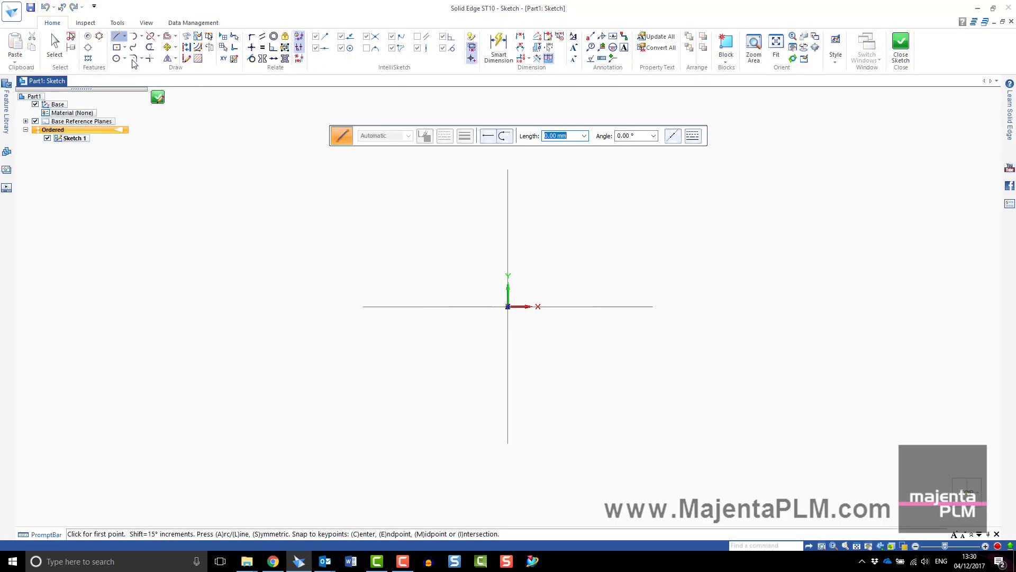
Step: Draw a centred main rectangle plus small rectangles centred on its right and bottom edges
left_click(117, 47)
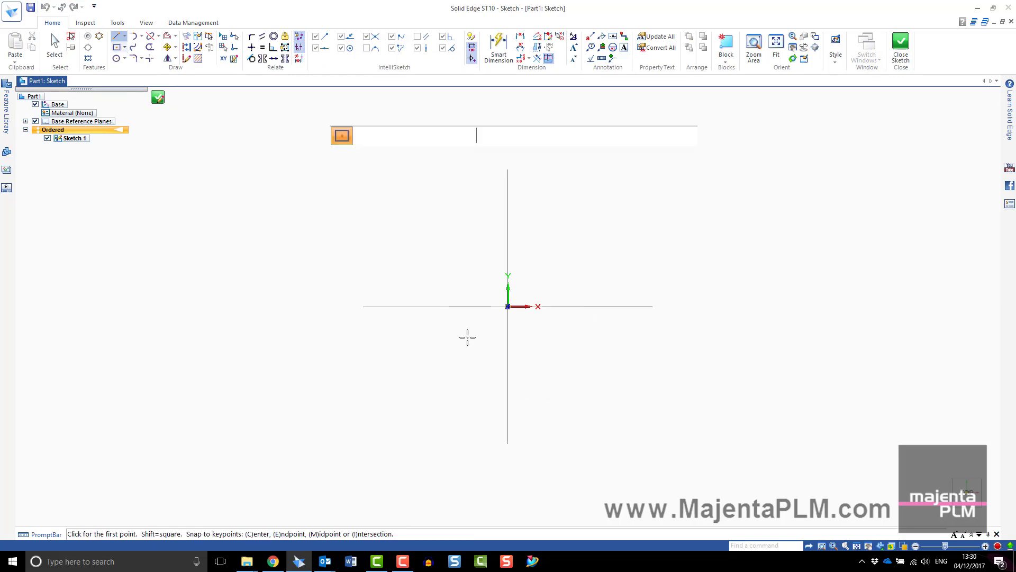
left_click(508, 307)
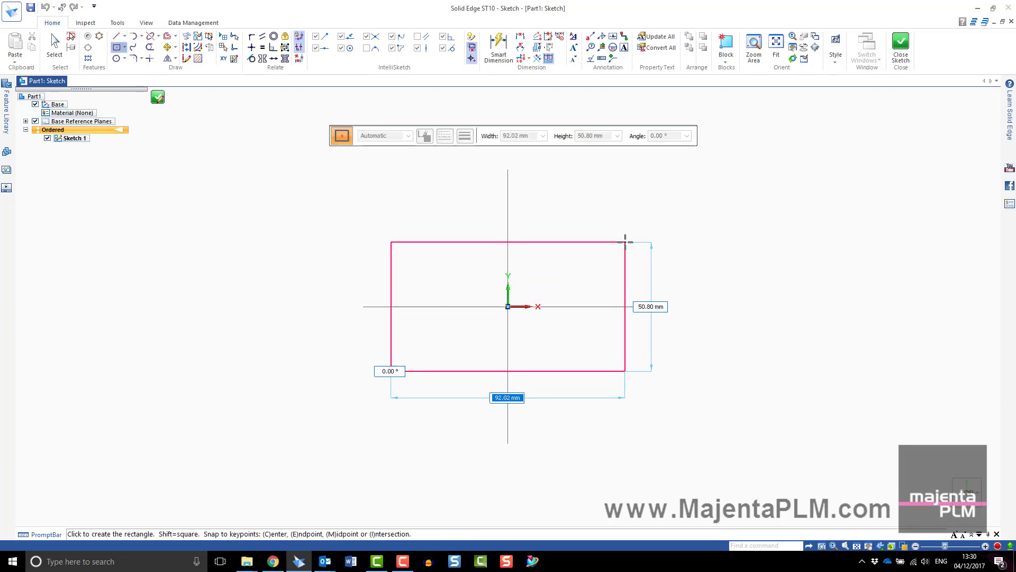
left_click(645, 226)
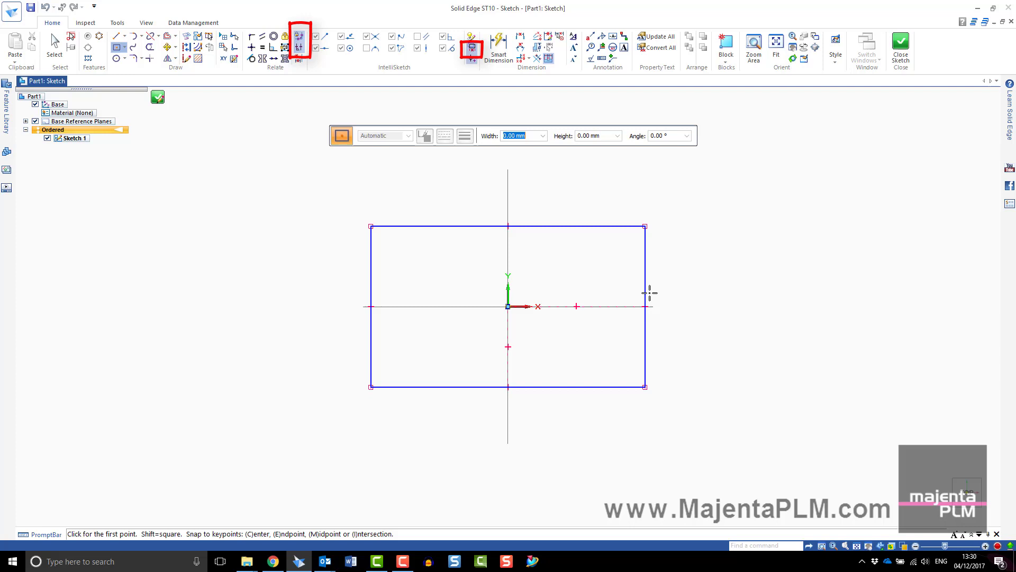
left_click(645, 307)
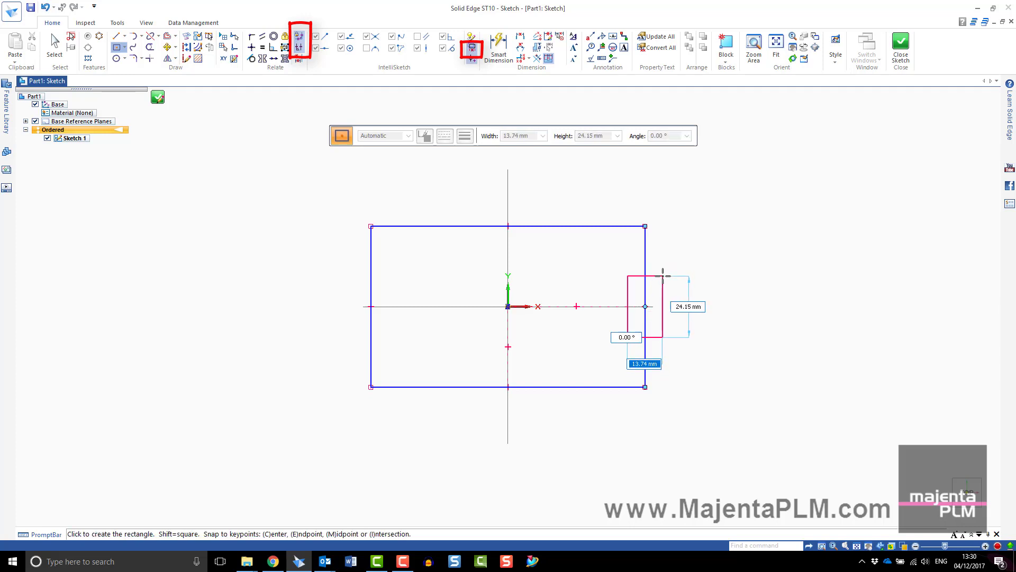
left_click(662, 276)
left_click(509, 387)
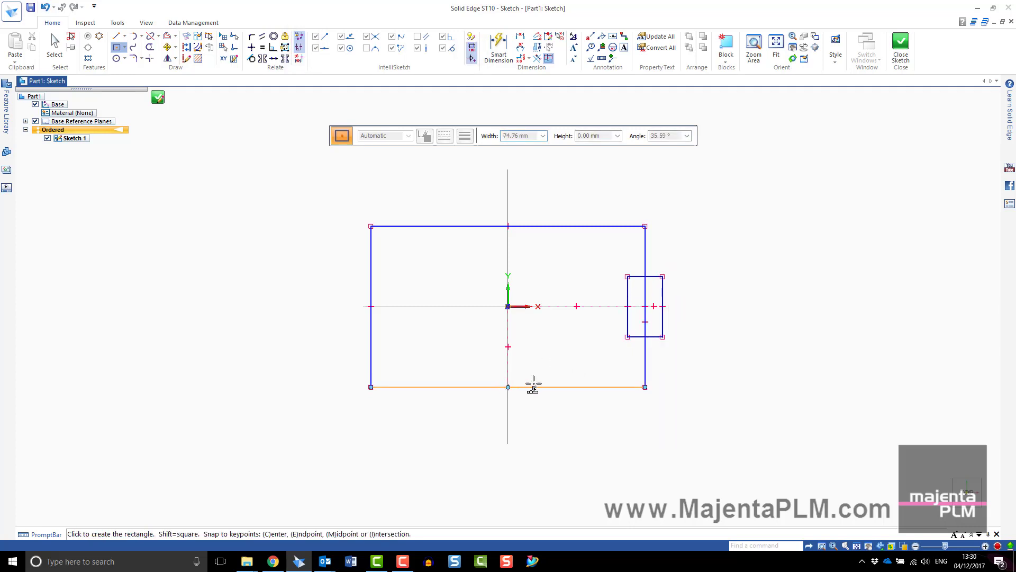
left_click(570, 358)
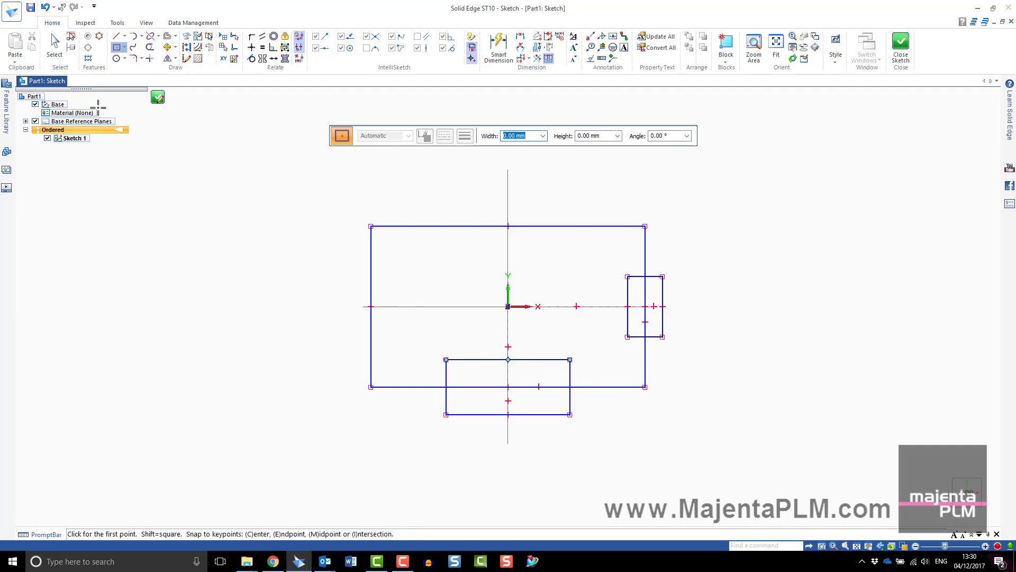
Step: Stop drawing, try a Horizontal/Vertical relation on the left edge, and begin Smart Dimension
key("Escape")
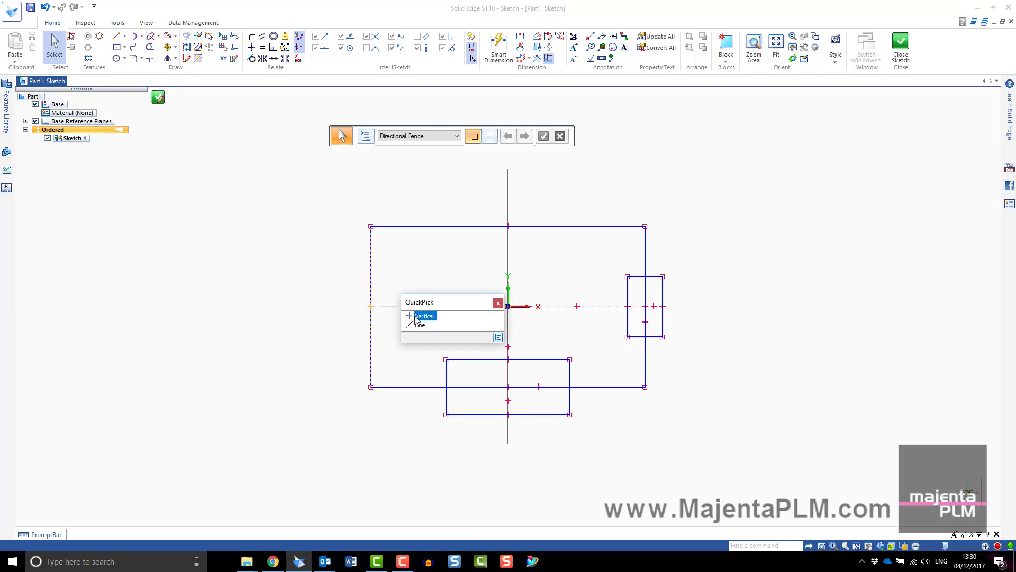
left_click(429, 321)
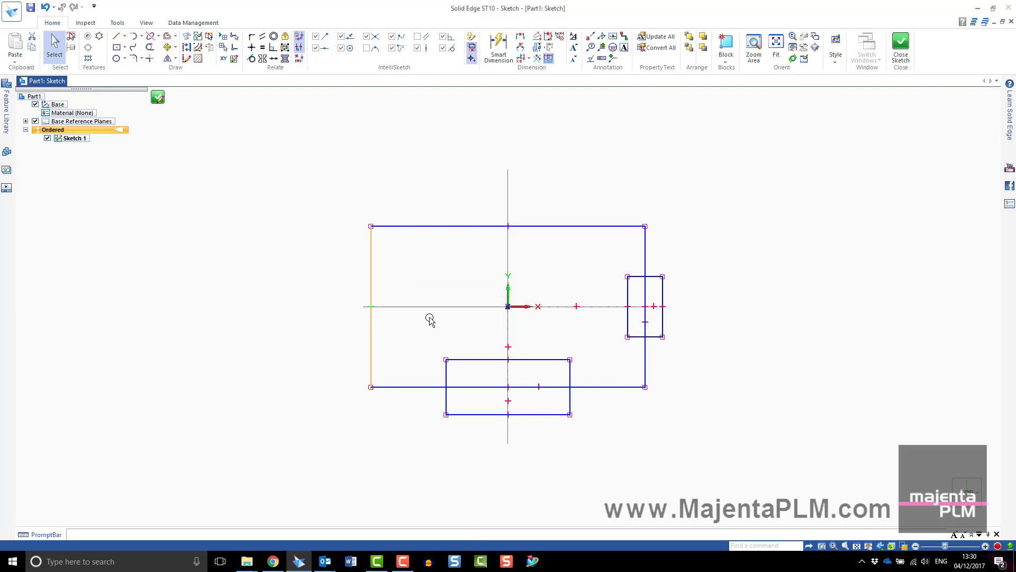
key("Escape")
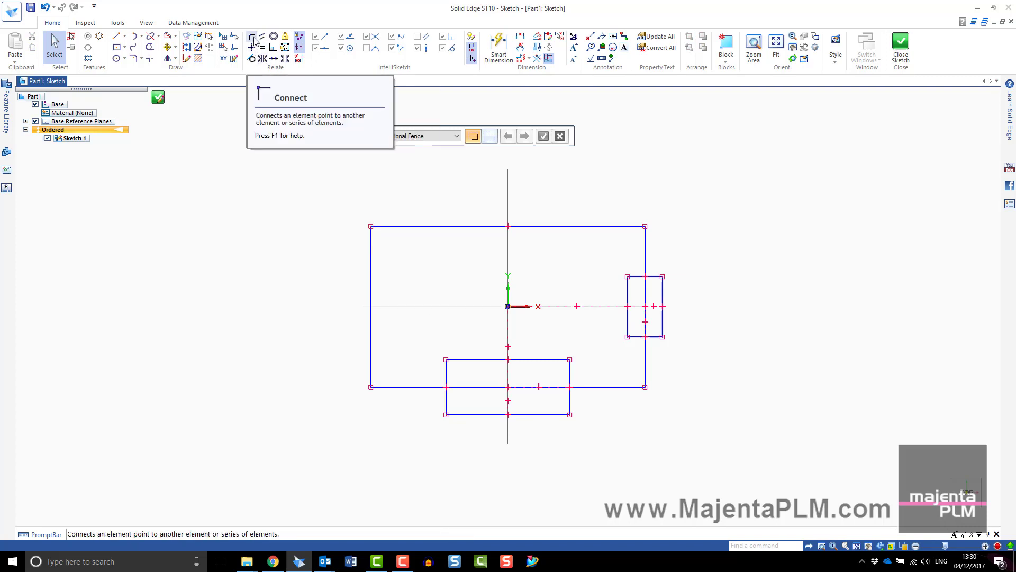
left_click(252, 47)
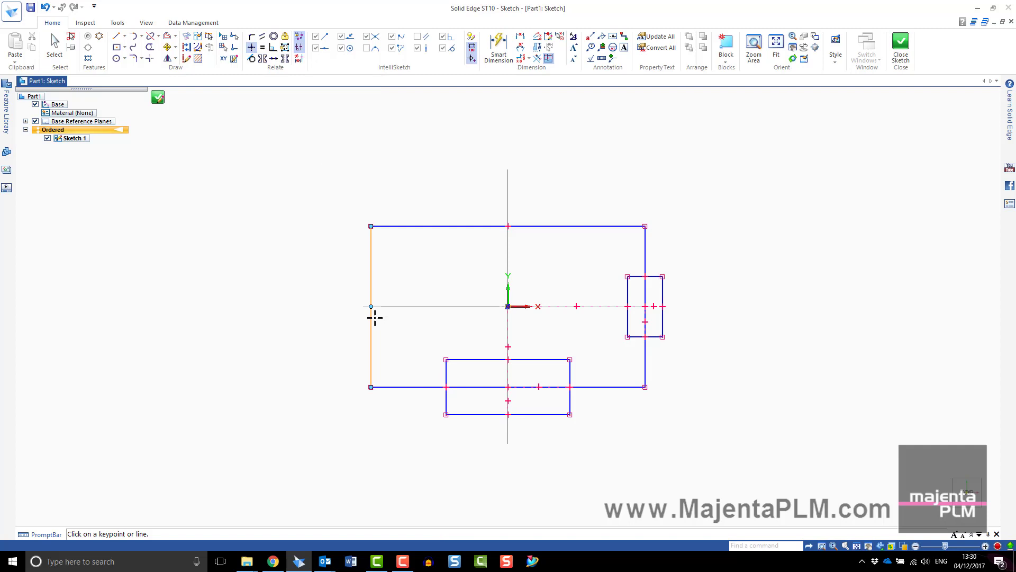
key("Escape")
left_click(498, 48)
Step: Dimension the bottom rectangle to 25 high by 50 wide
left_click(446, 372)
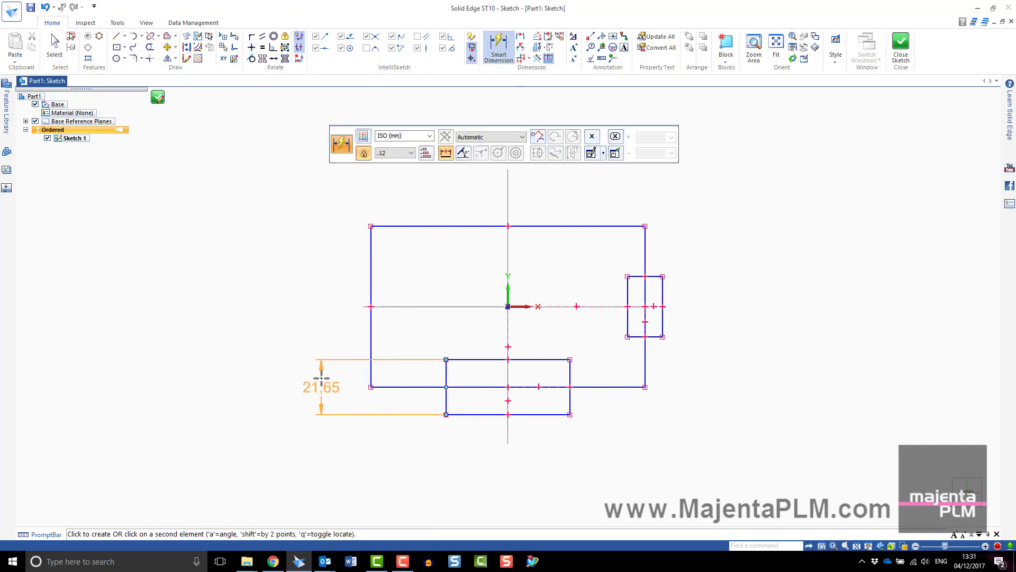
left_click(321, 380)
type("25")
key("Return")
left_click(458, 414)
left_click(459, 445)
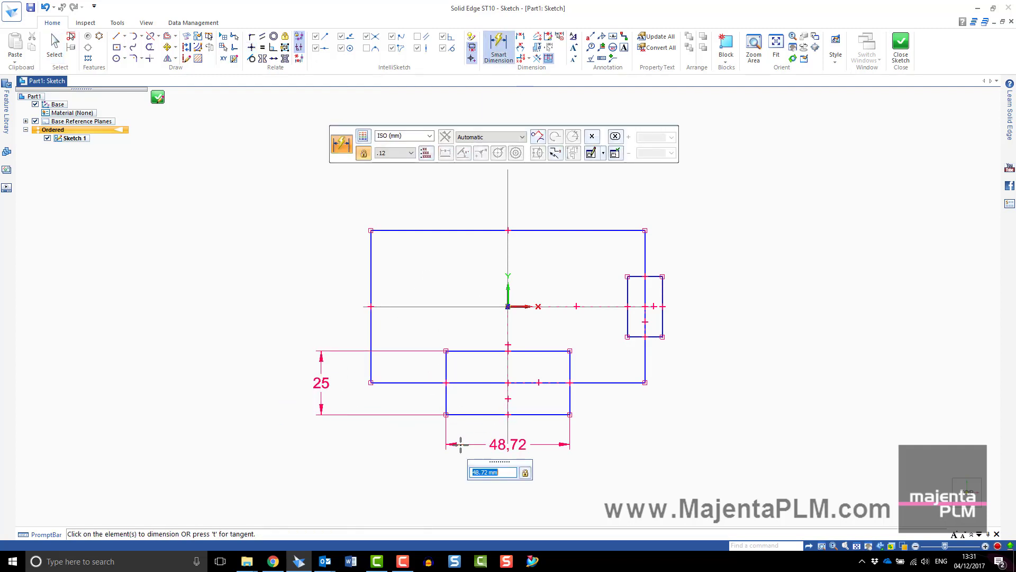
type("50")
key("Return")
Step: Dimension the right square to 25 by 25
left_click(663, 302)
left_click(721, 292)
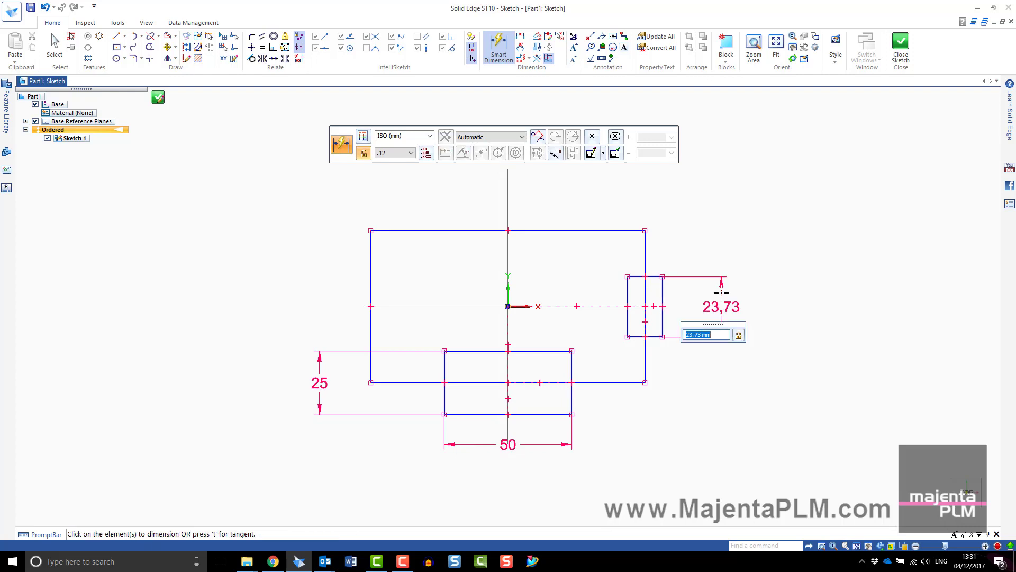
type("25")
key("Return")
left_click(654, 274)
left_click(658, 209)
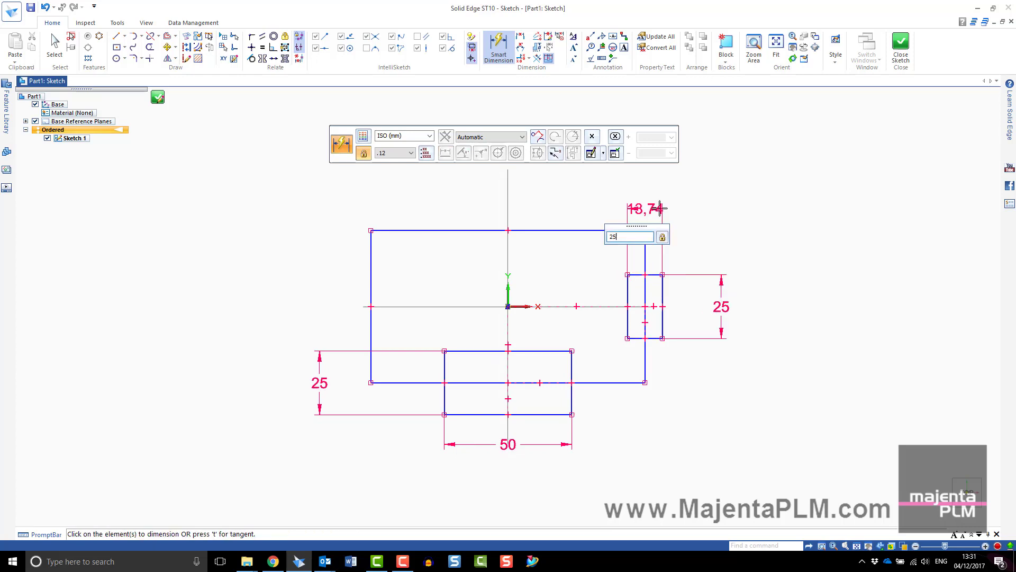
type("25")
key("Return")
Step: Dimension the main rectangle to 140 wide by 70 high
left_click(597, 230)
left_click(588, 189)
type("140")
key("Return")
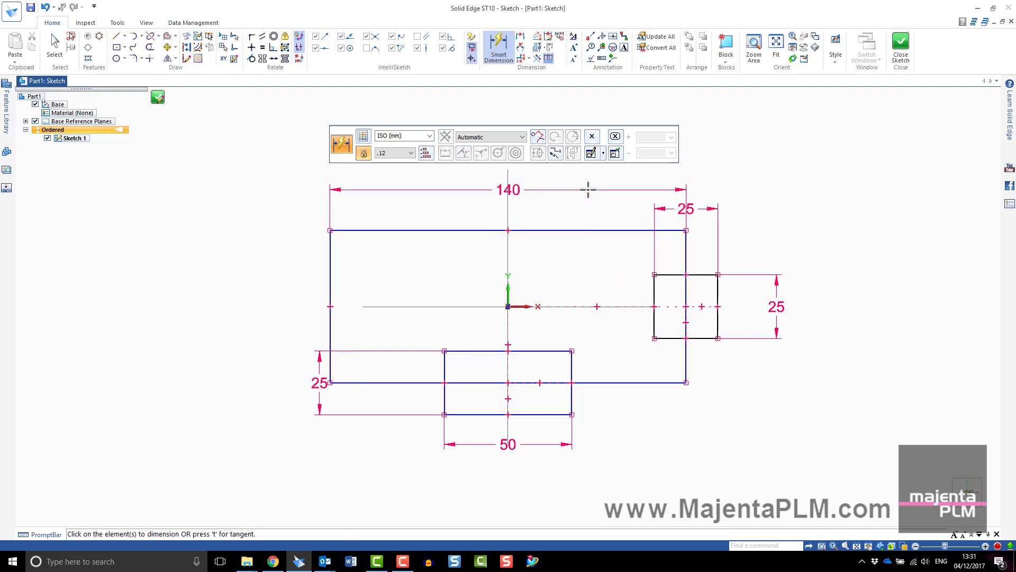
left_click(331, 255)
left_click(263, 255)
type("70")
key("Return")
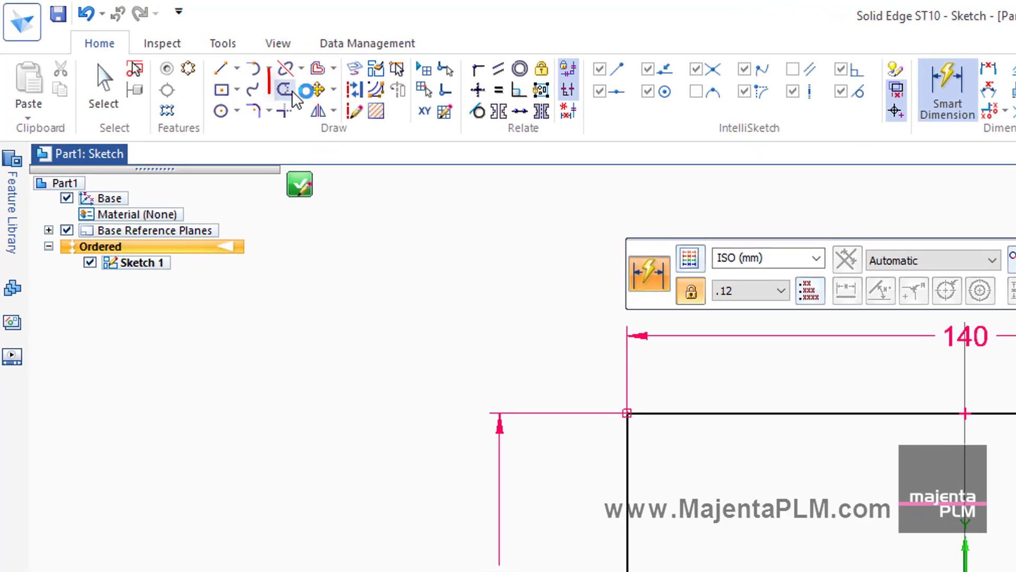
left_click(288, 94)
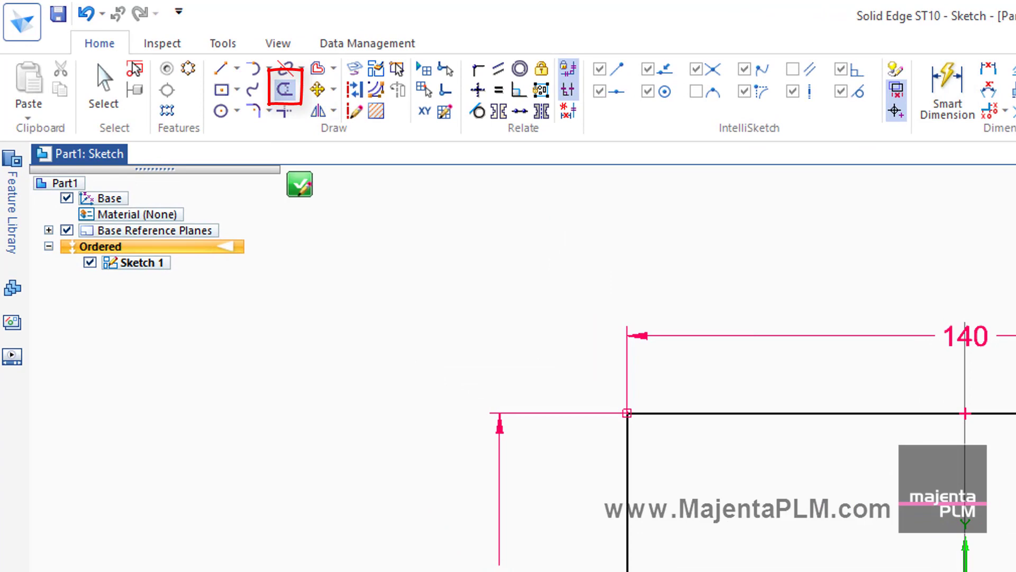
Step: Exit the active command and close Sketch 1
key("Escape")
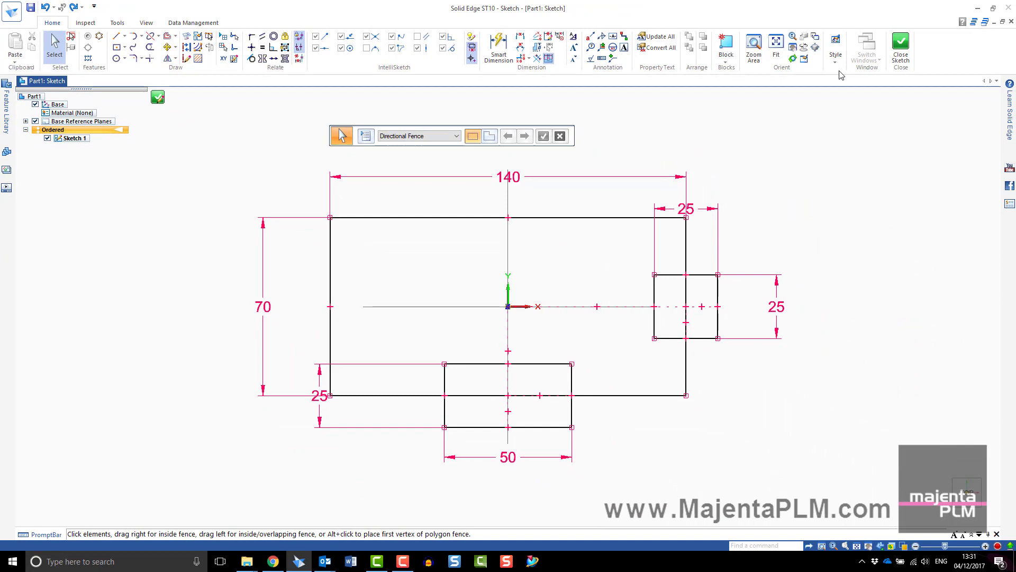
left_click(900, 48)
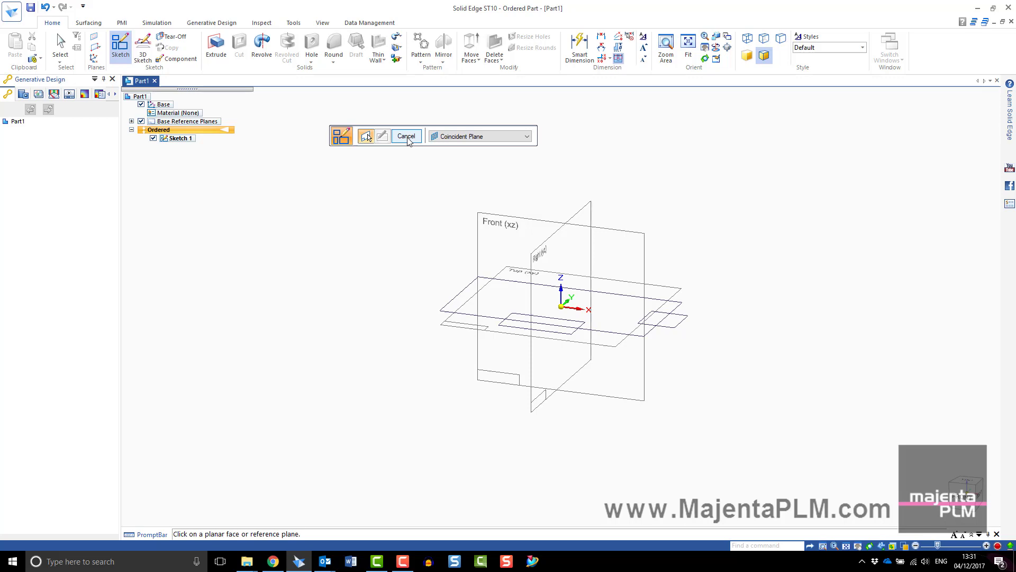
Step: Hide the base reference planes and start an extrusion from the existing sketch
left_click(406, 136)
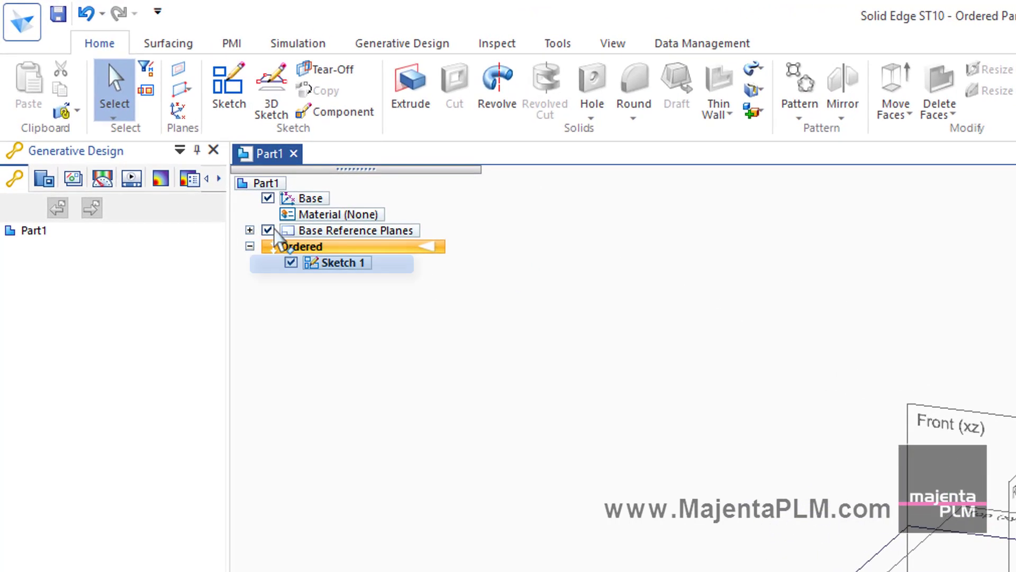
left_click(233, 201)
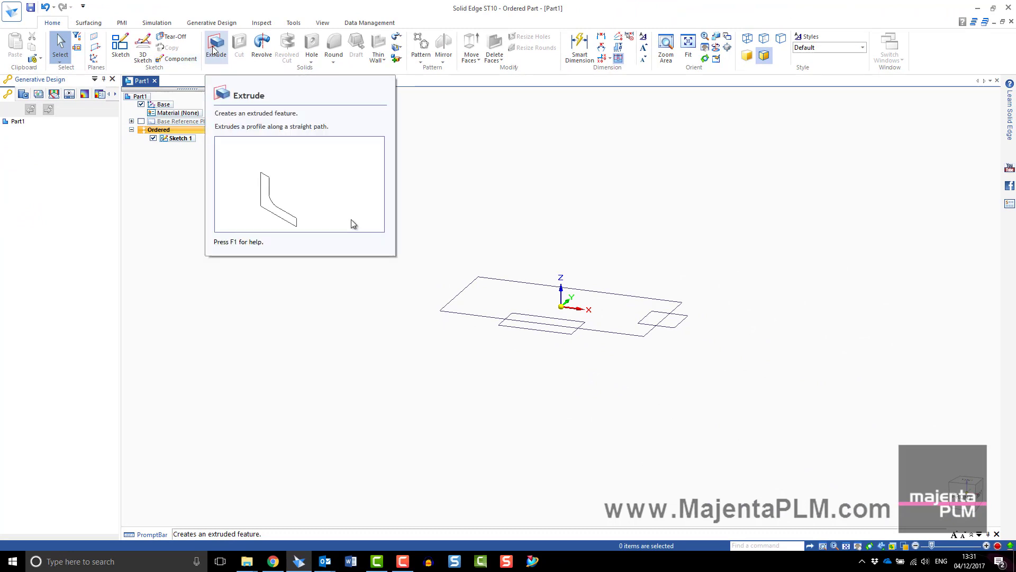
left_click(215, 48)
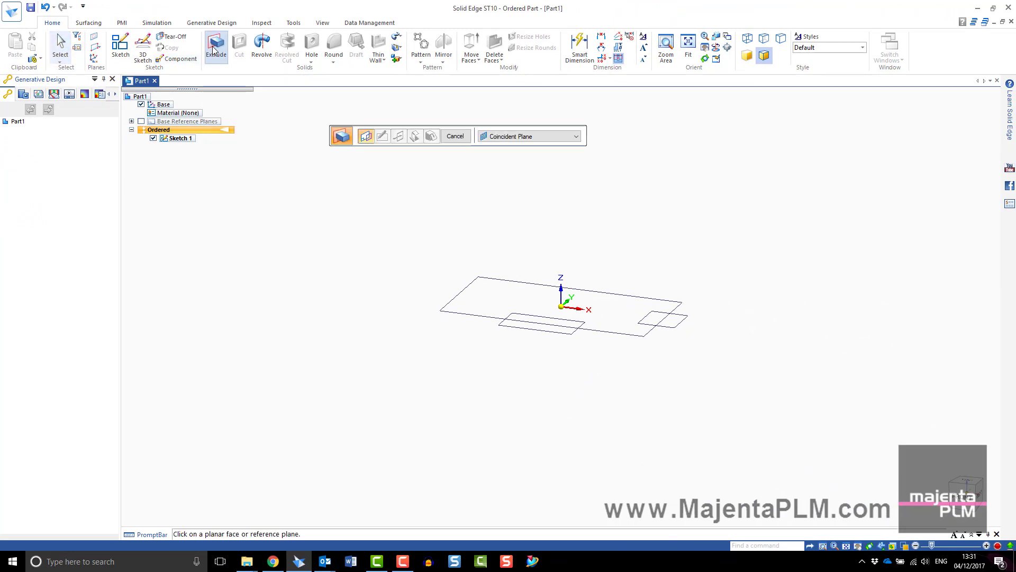
left_click(537, 139)
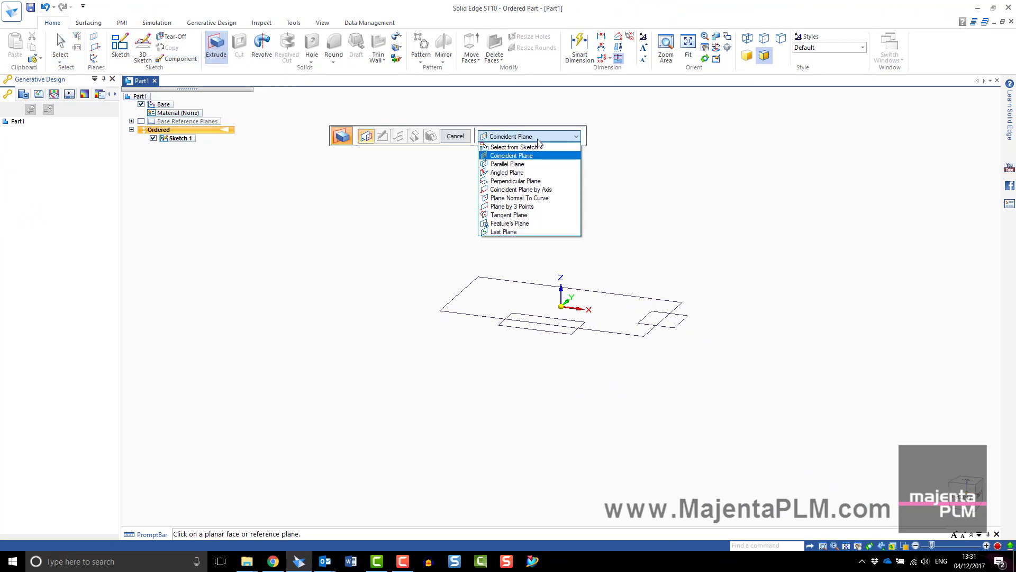
left_click(538, 147)
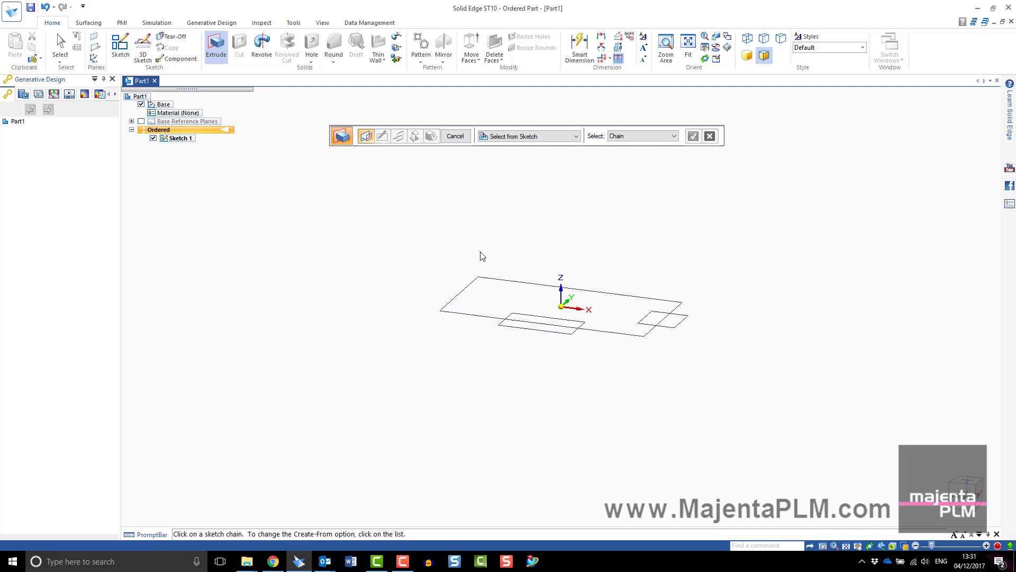
Step: Extrude both sketch regions 50 mm to one side as Protrusion 1
left_click(474, 286)
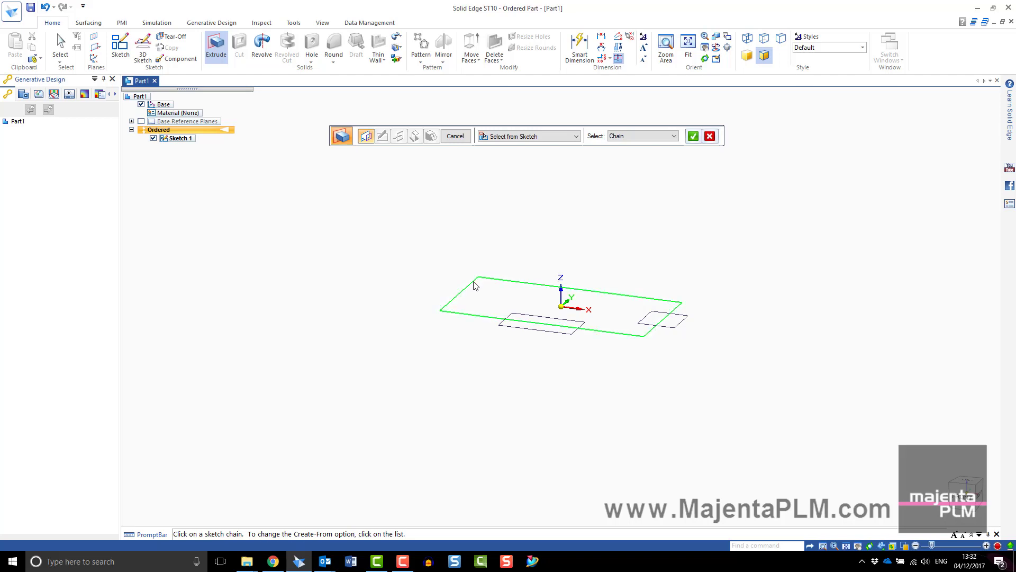
left_click(510, 318)
left_click(693, 136)
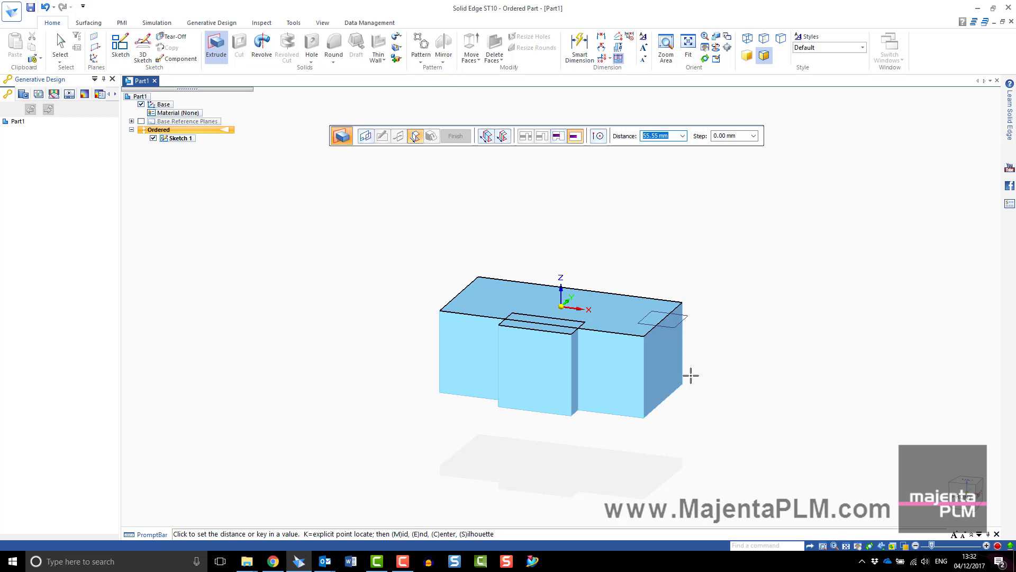
type("50")
key("Return")
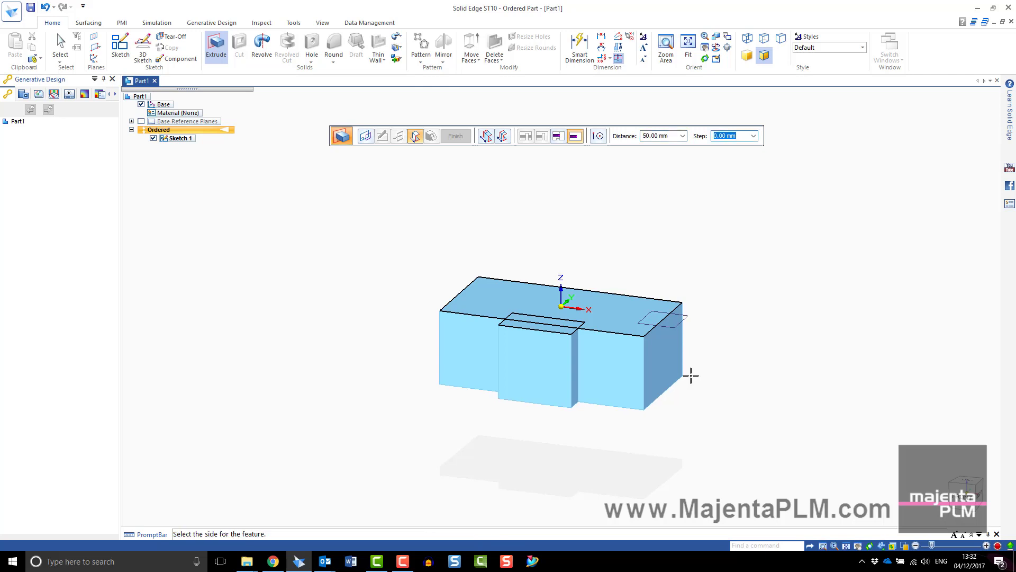
left_click(686, 401)
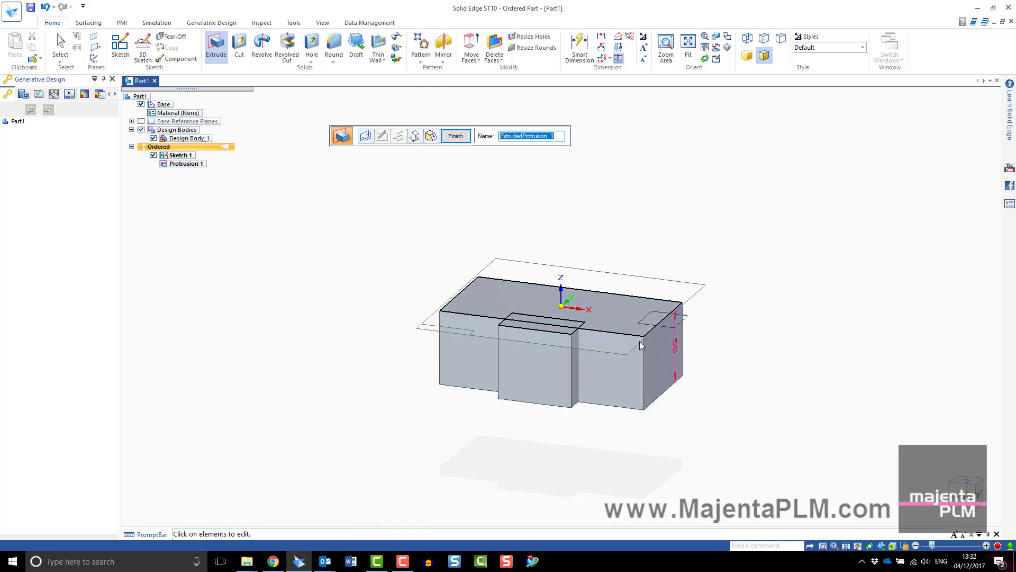
left_click(453, 138)
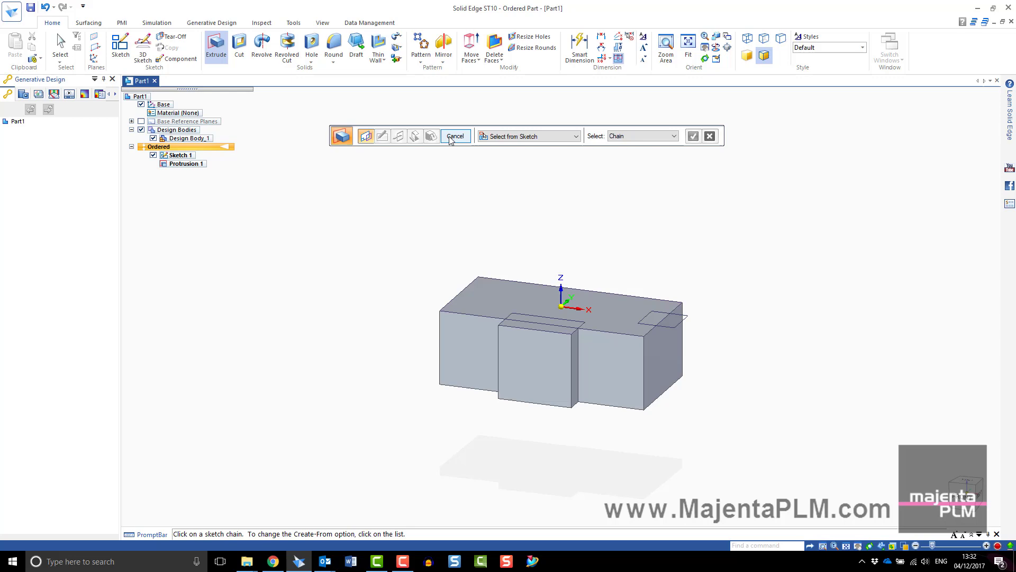
Step: Dynamically edit Protrusion 1, changing its 140 length to 150
left_click(453, 137)
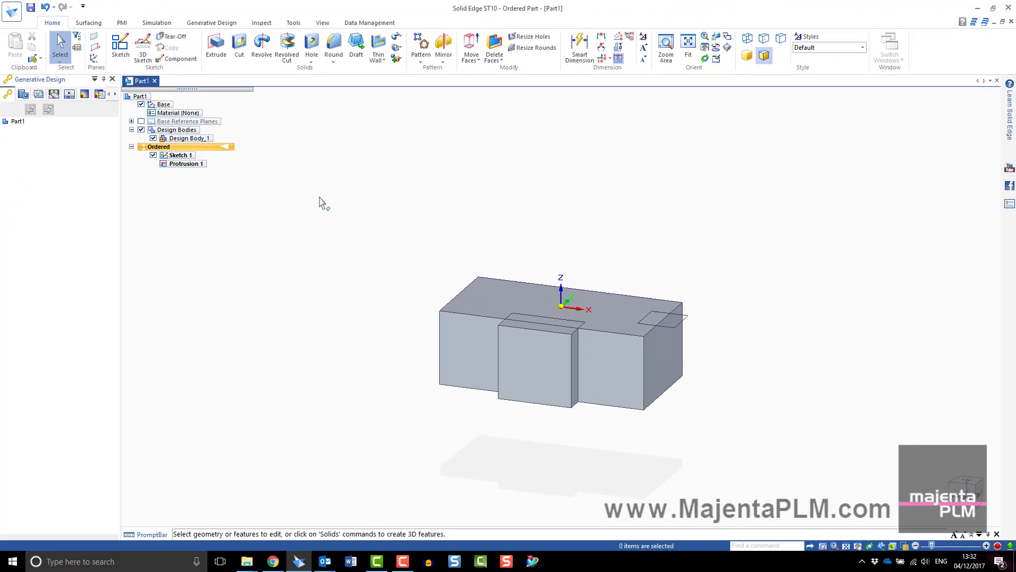
left_click(187, 165)
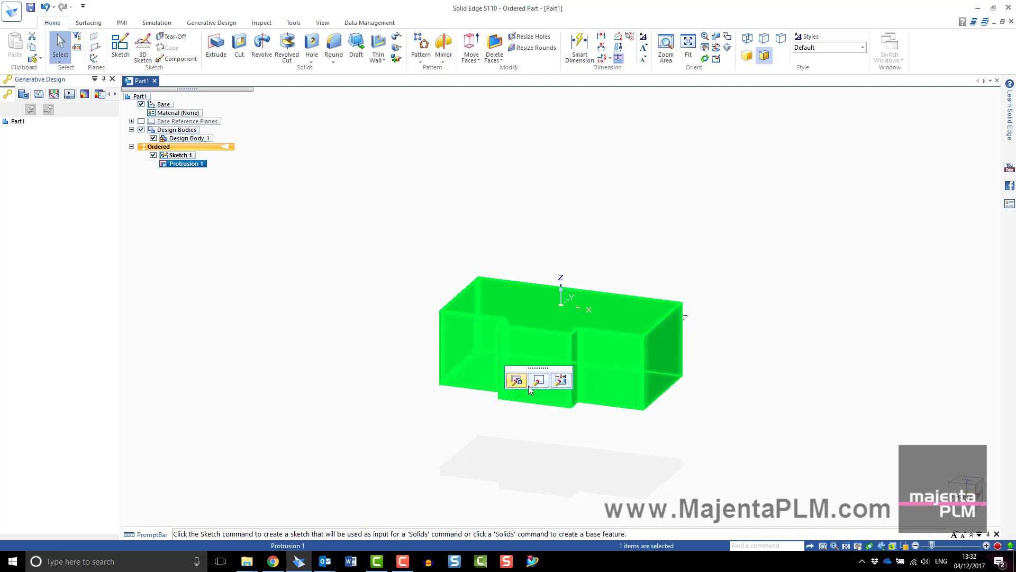
left_click(559, 380)
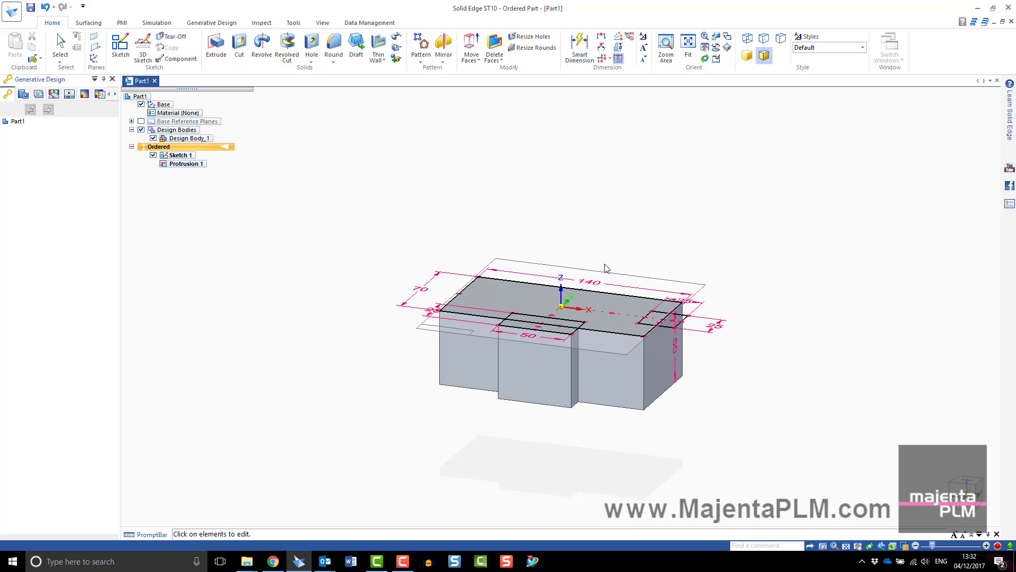
left_click(593, 289)
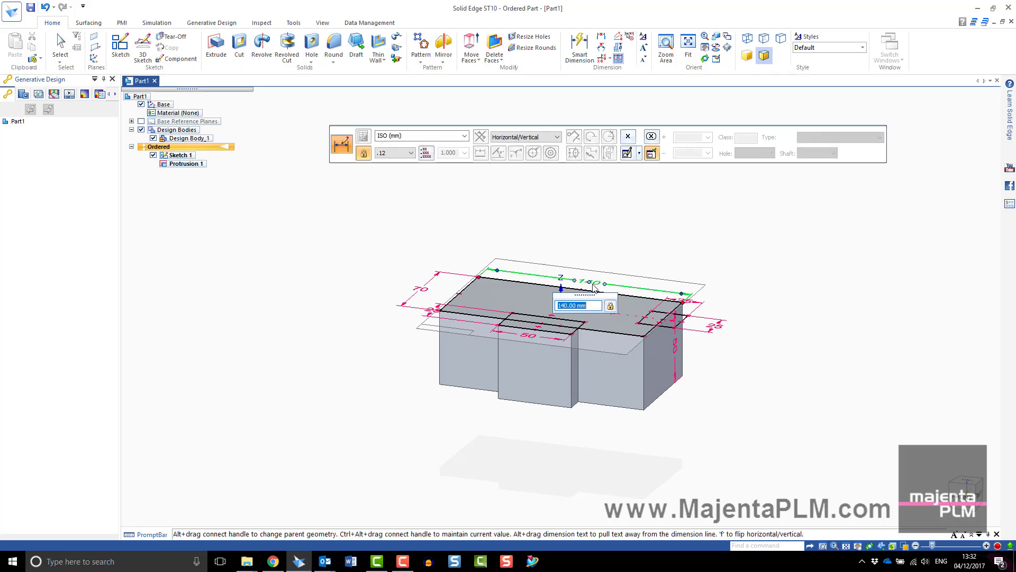
type("150")
key("Return")
left_click(610, 258)
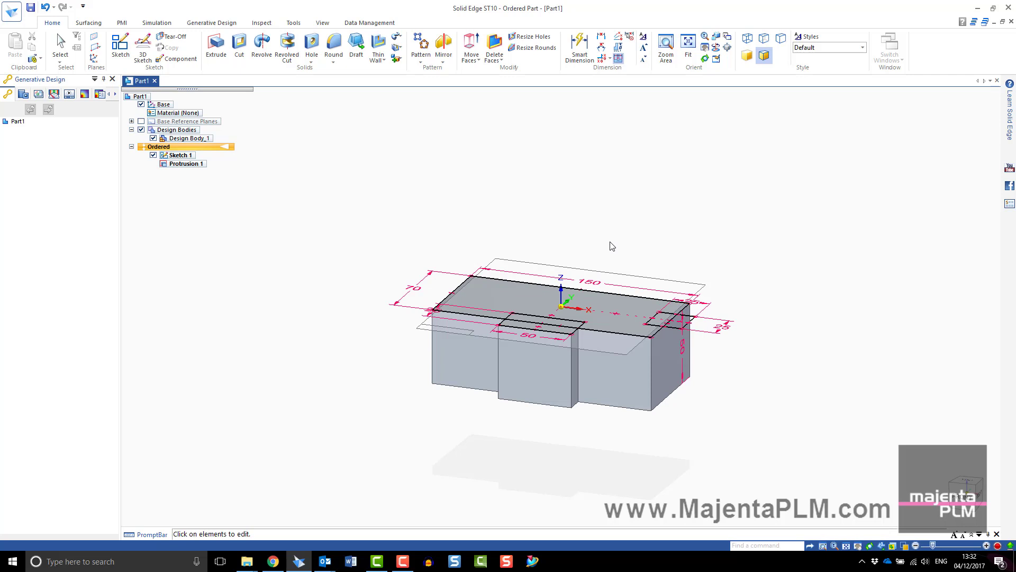
key("Escape")
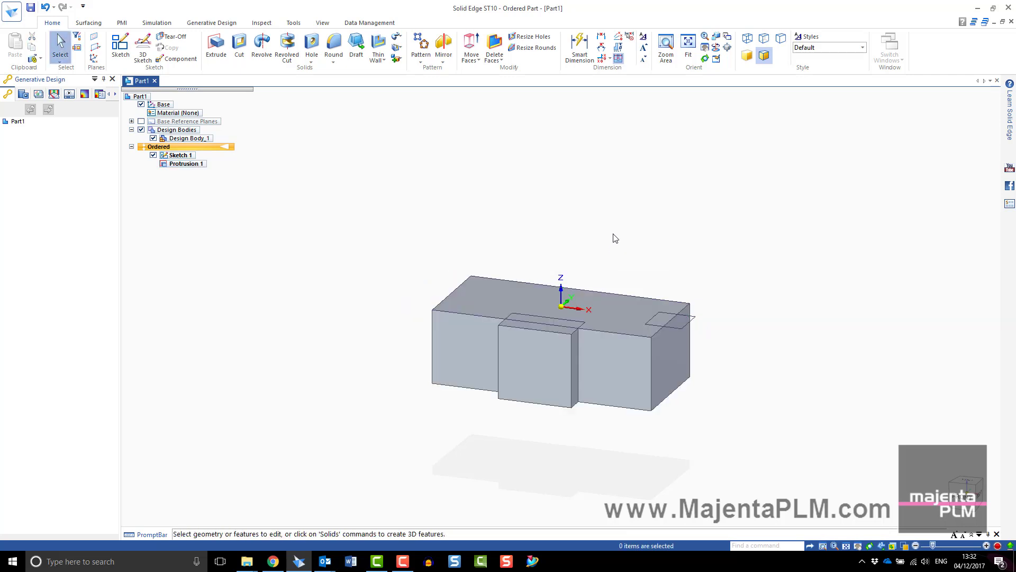
Step: Start a new extrusion with its profile on the block's side face
left_click(216, 47)
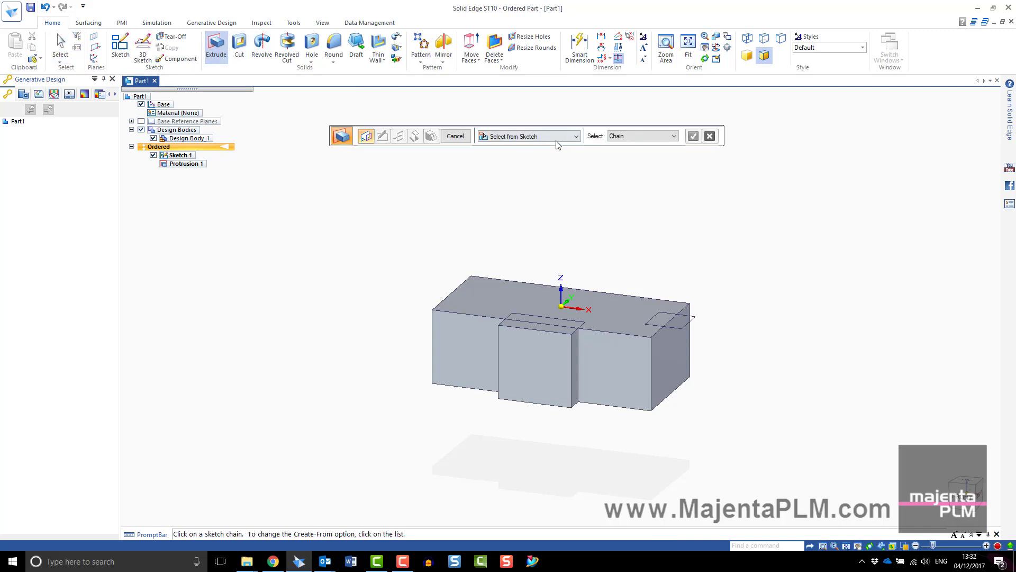
left_click(548, 136)
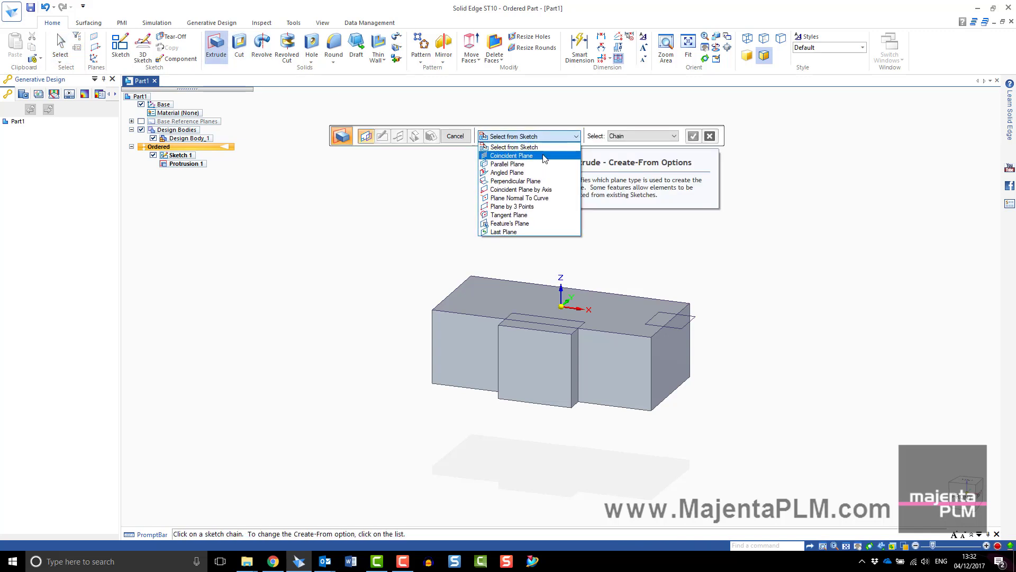
left_click(544, 156)
left_click(667, 361)
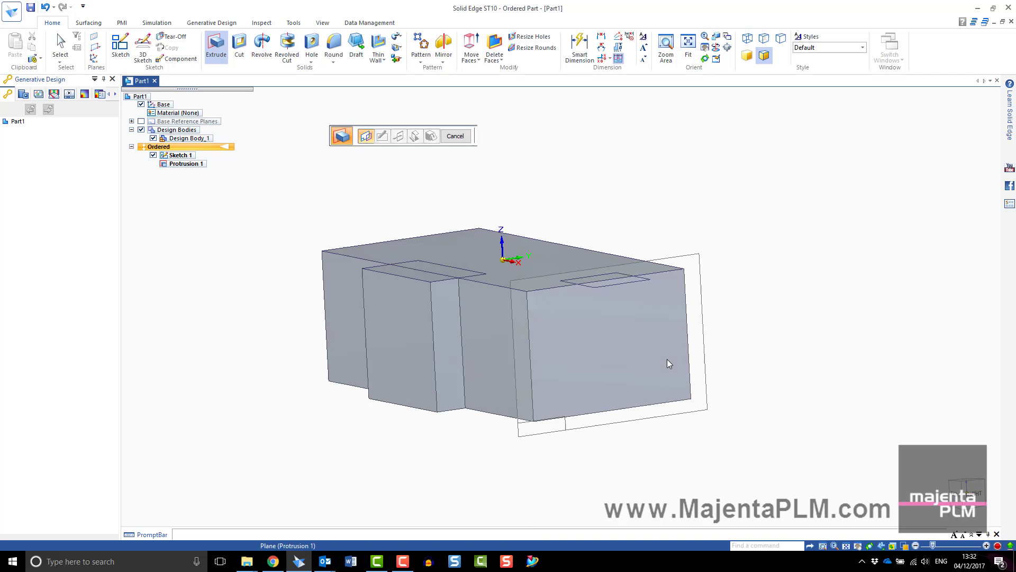
Step: Draw the boss circle on the side face
key("c")
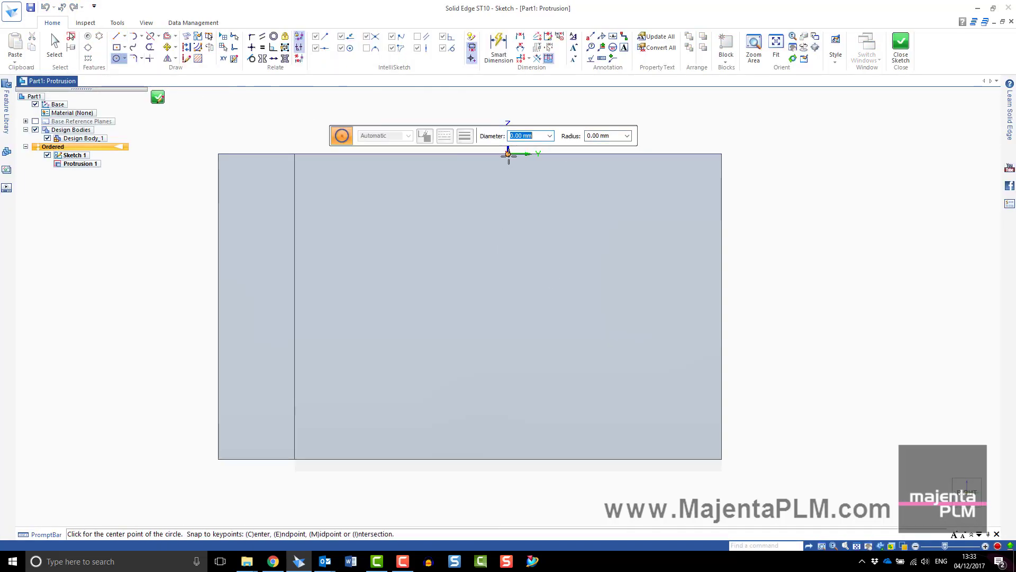
left_click(509, 298)
left_click(558, 237)
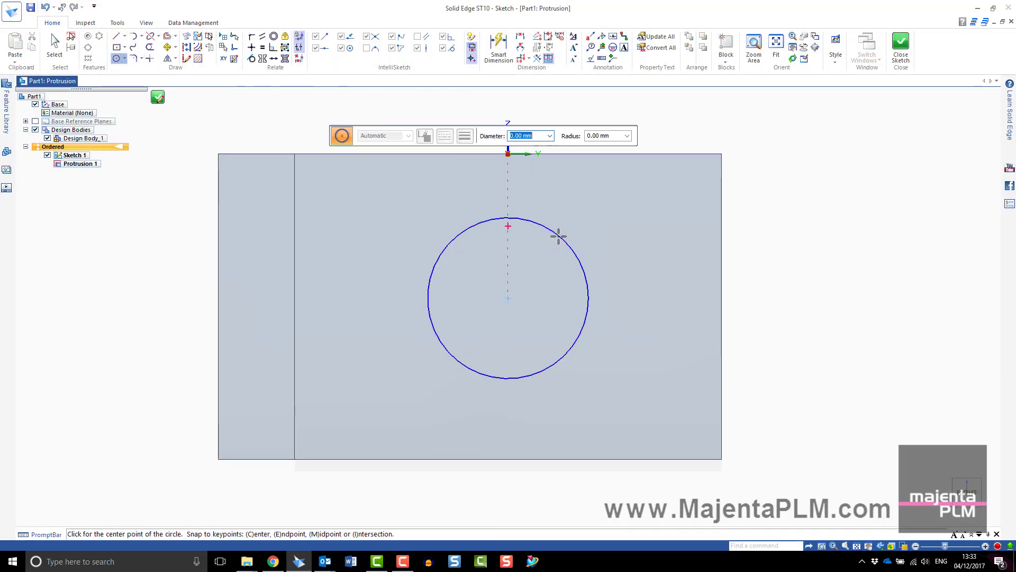
left_click(118, 36)
middle_click_drag(427, 211, 691, 238)
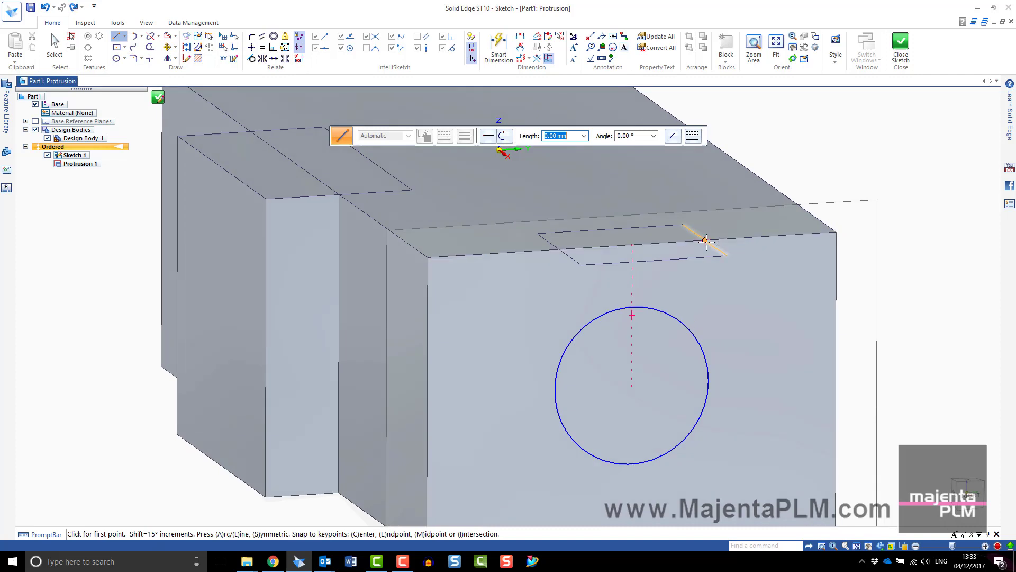
Step: Add a vertical line from the top edge down to the circle
left_click(704, 240)
left_click(708, 378)
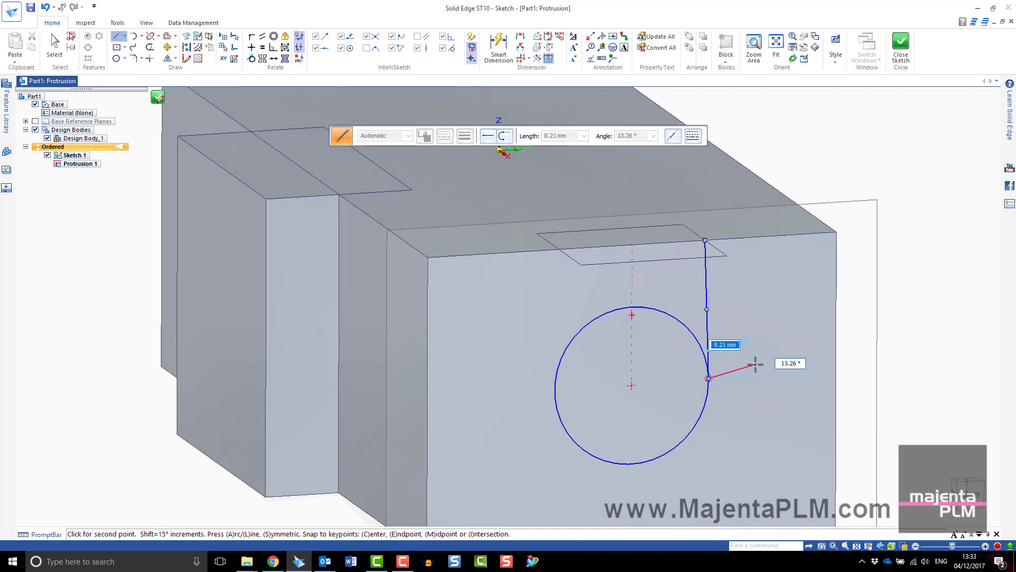
key("Escape")
left_click(251, 47)
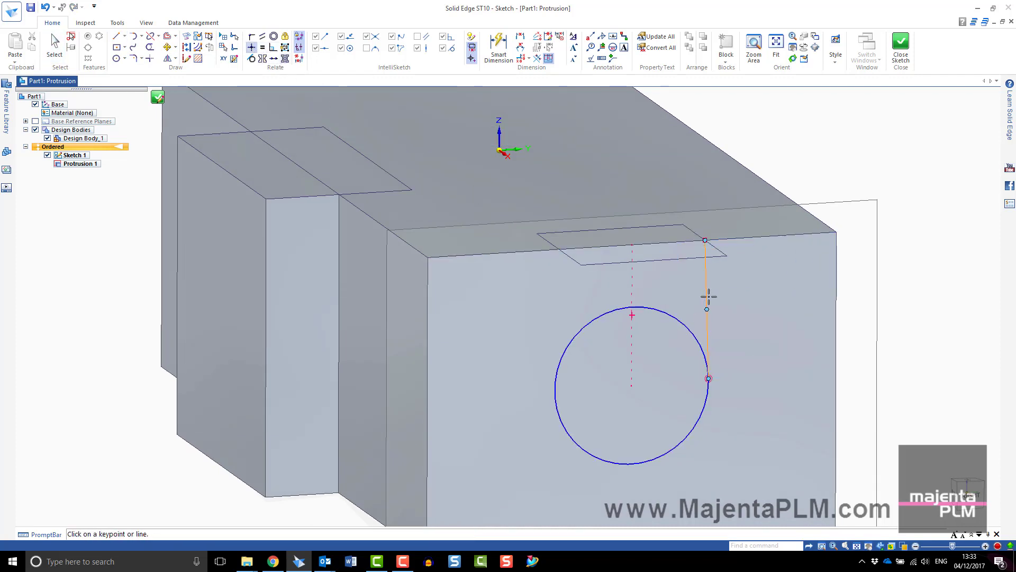
left_click(705, 300)
Step: Dimension the circle centre 25 mm below the top edge and close the sketch
left_click(499, 48)
left_click(511, 252)
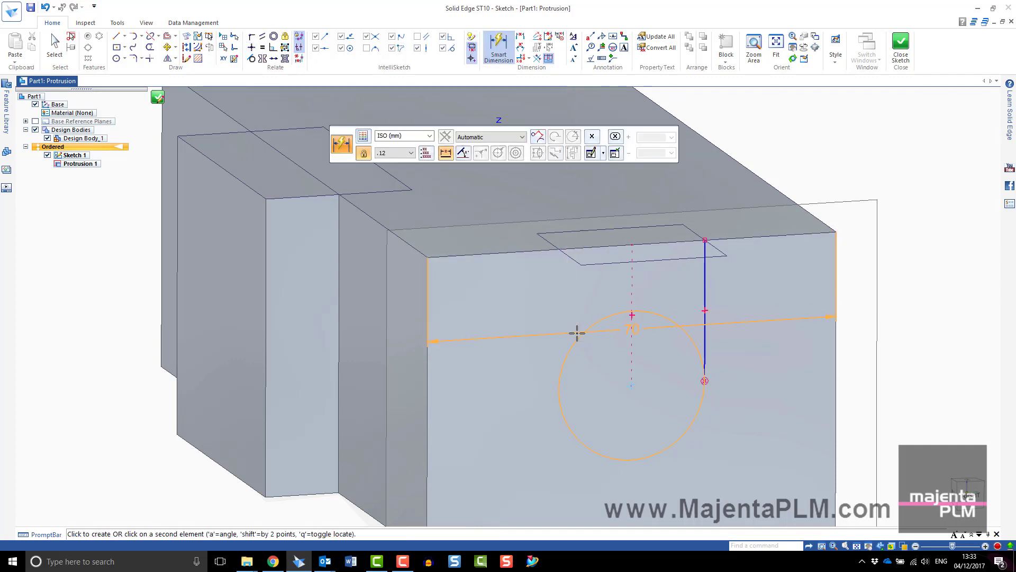
left_click(577, 334)
left_click(862, 302)
type("25")
key("Return")
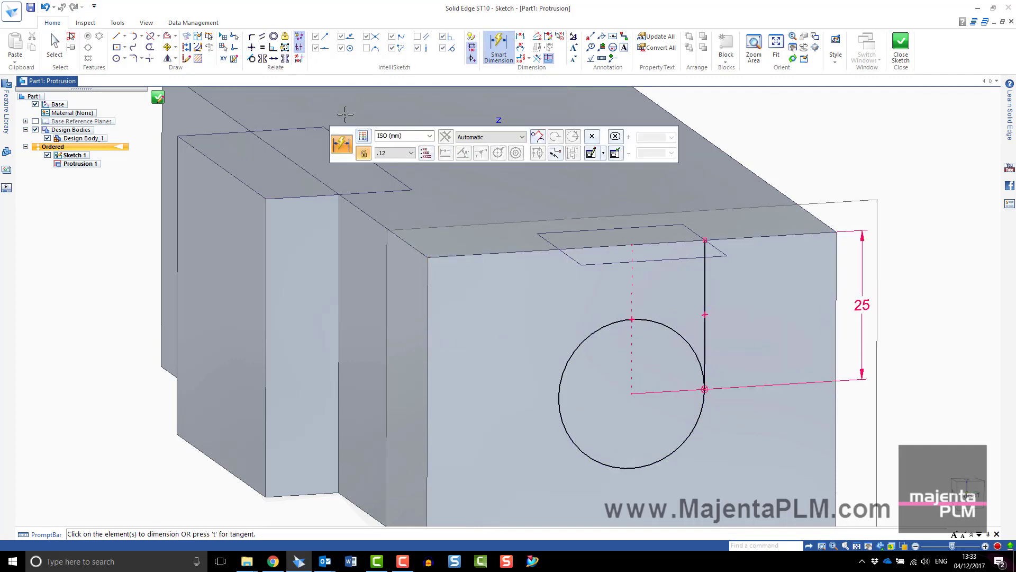
left_click(133, 47)
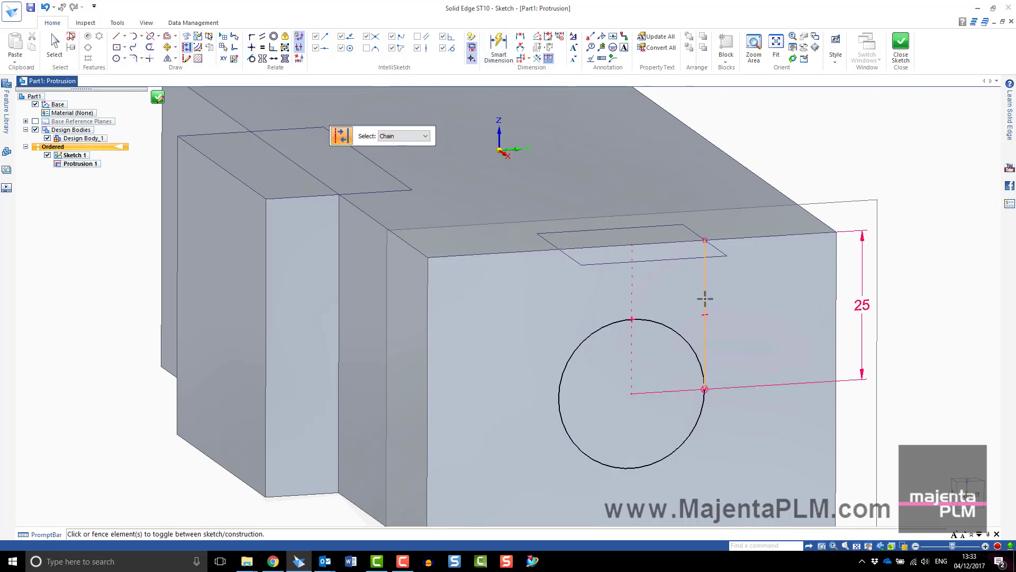
left_click(903, 67)
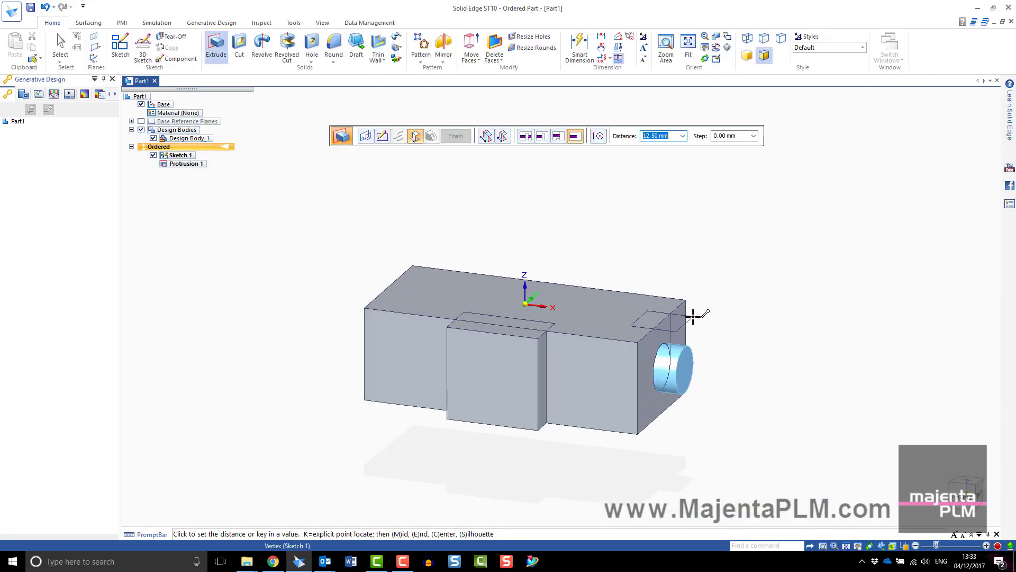
Step: Set the boss depth, finish Protrusion 2, and orbit to an isometric view
left_click(779, 316)
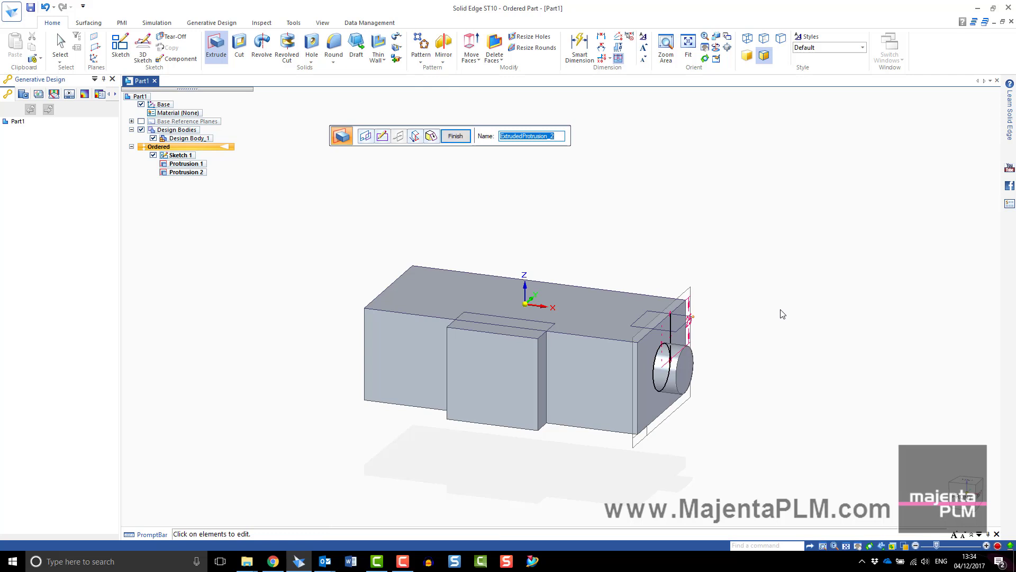
left_click(455, 136)
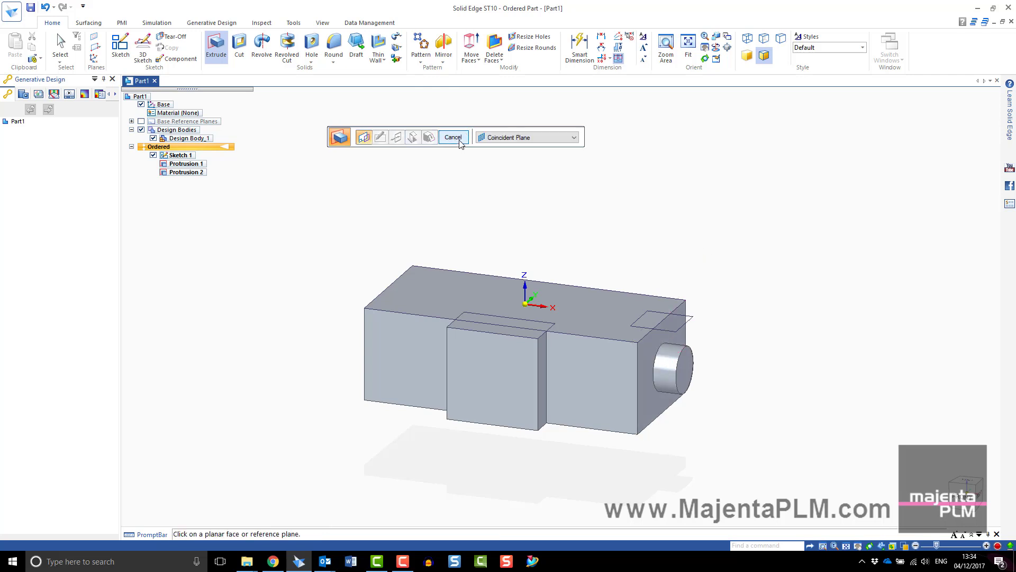
key("Escape")
middle_click_drag(690, 196, 707, 259)
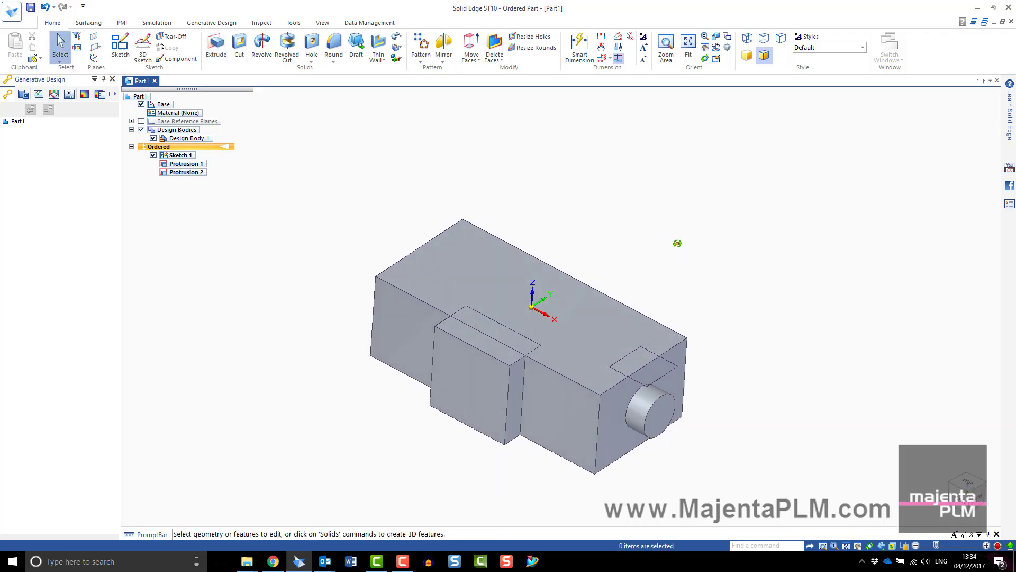
left_click(183, 173)
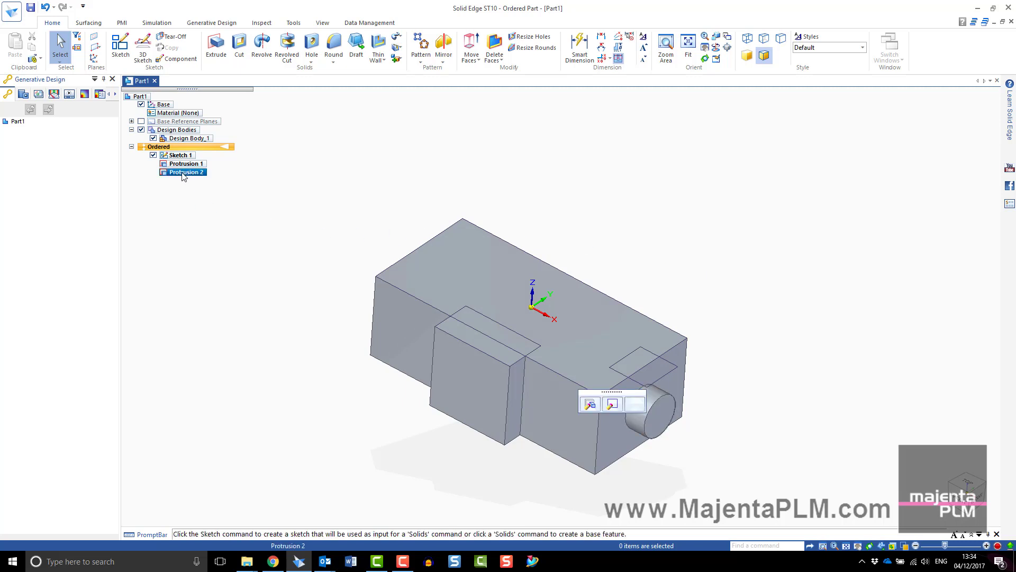
left_click(598, 413)
double_click(613, 405)
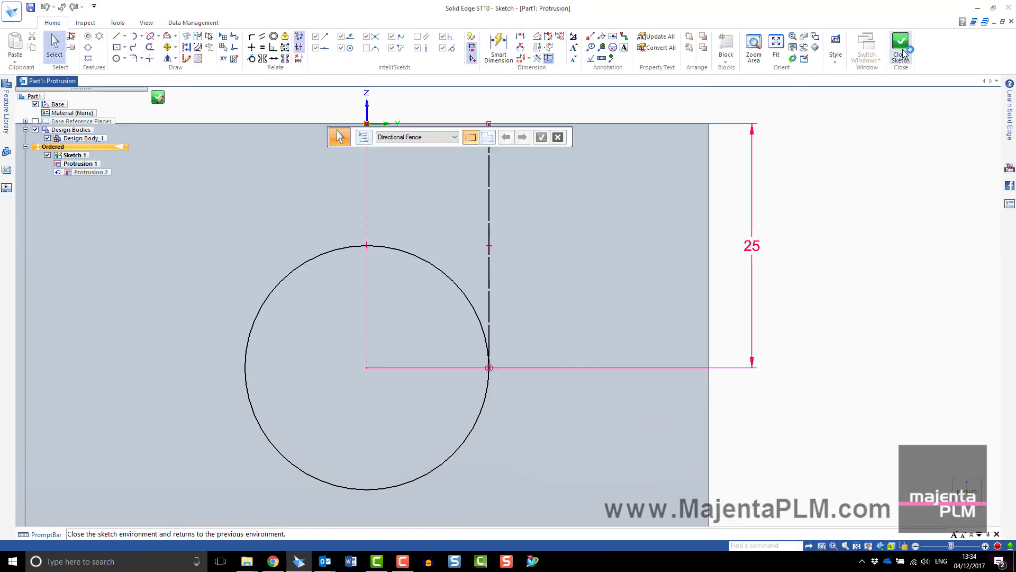
left_click(902, 49)
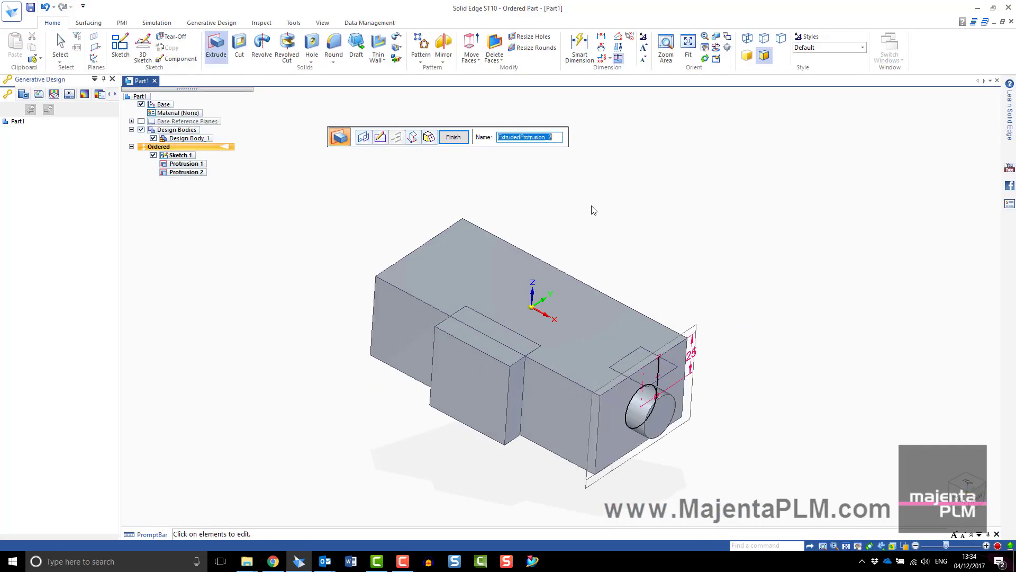
left_click(452, 137)
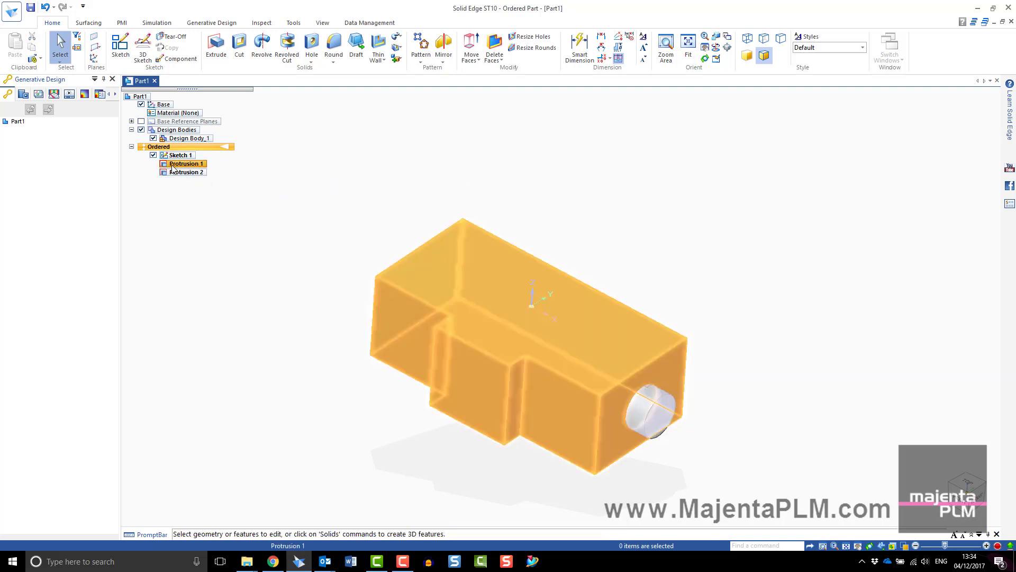
Step: Redefine Protrusion 1's profile to use only the large rectangle, dropping the side tab
left_click(524, 401)
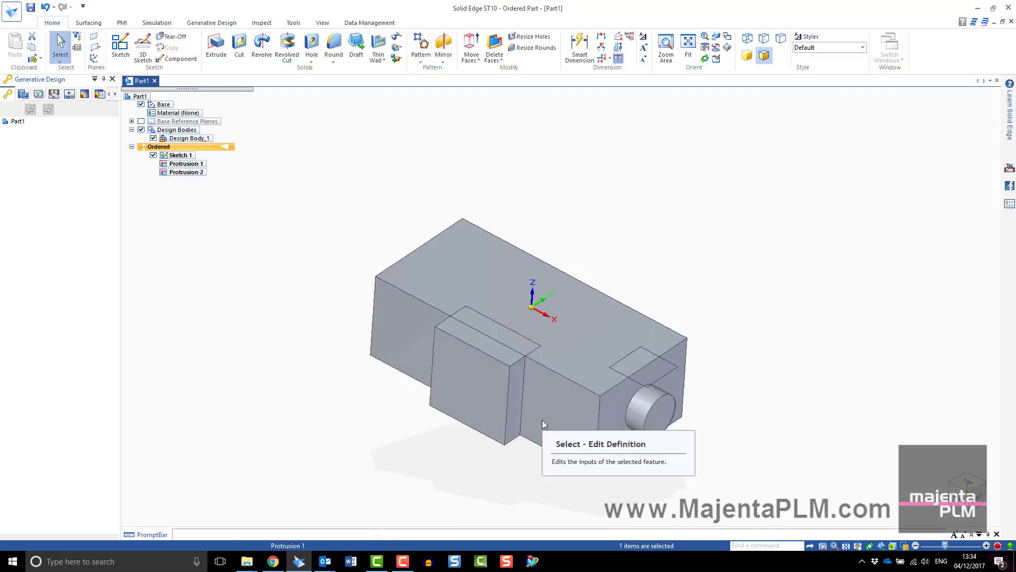
left_click(542, 420)
left_click(363, 137)
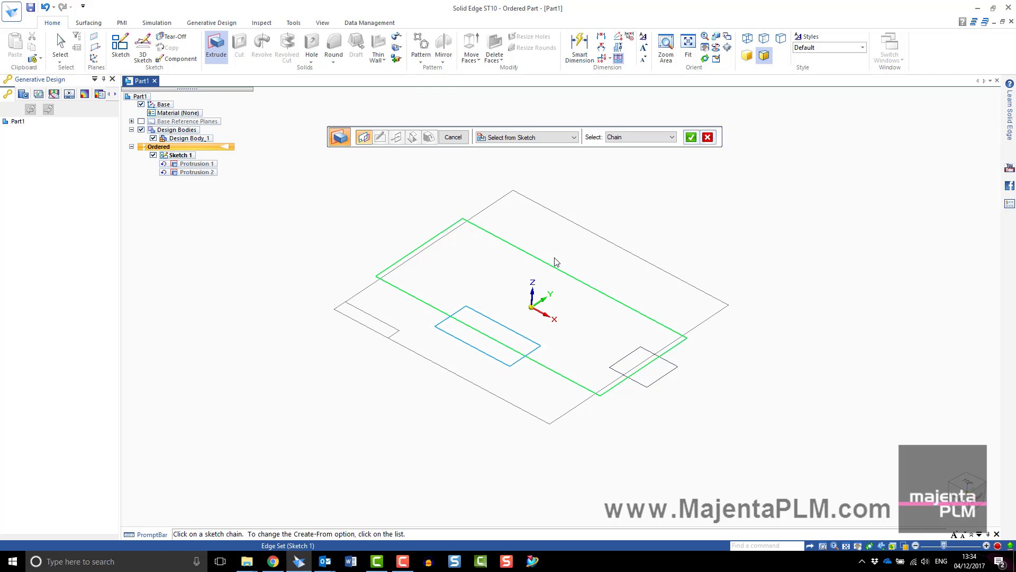
left_click(691, 137)
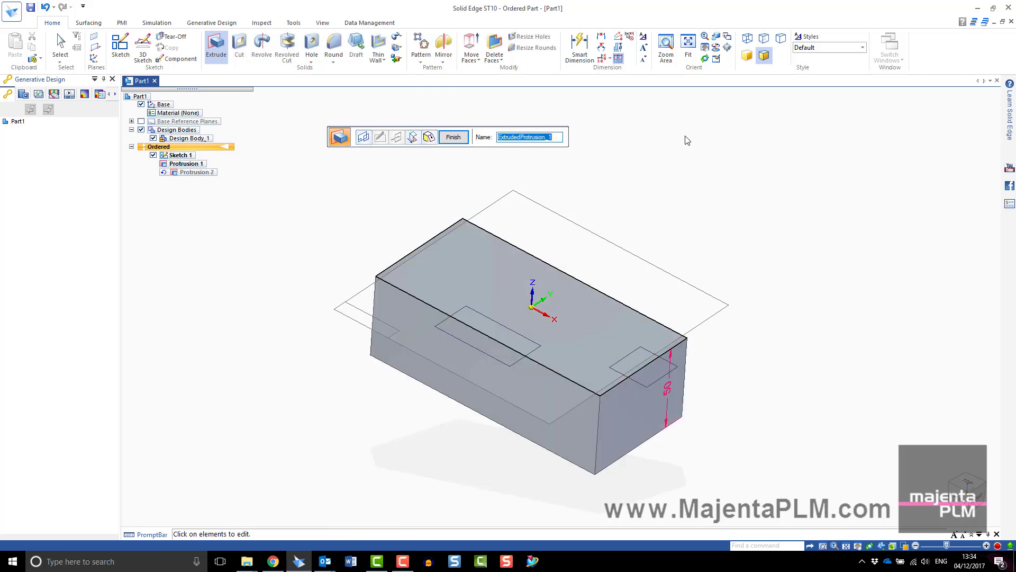
left_click(454, 137)
left_click(216, 48)
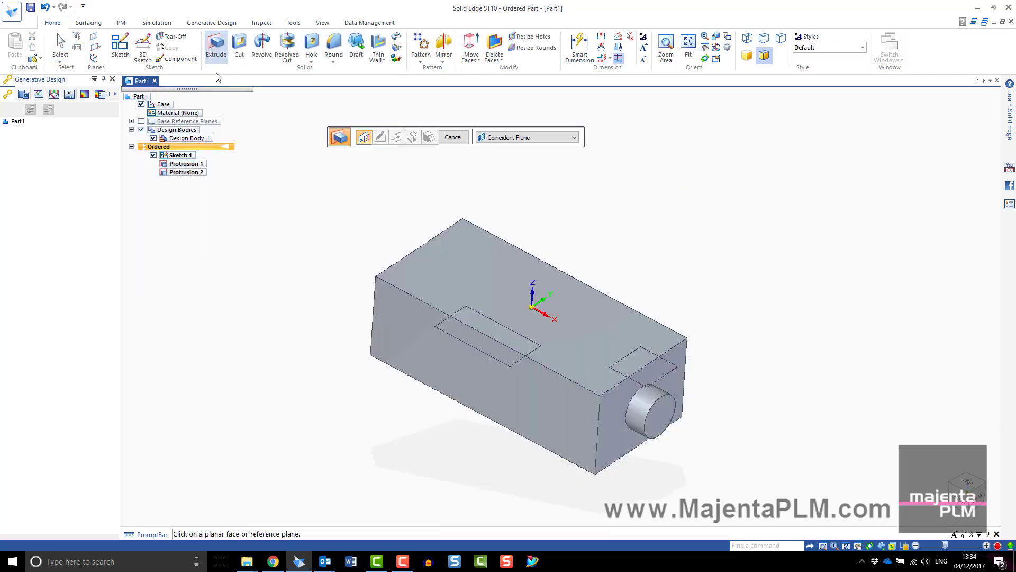
Step: Sketch a two-point rectangle on the block's long side face, with one corner connected to the body edge
left_click(379, 297)
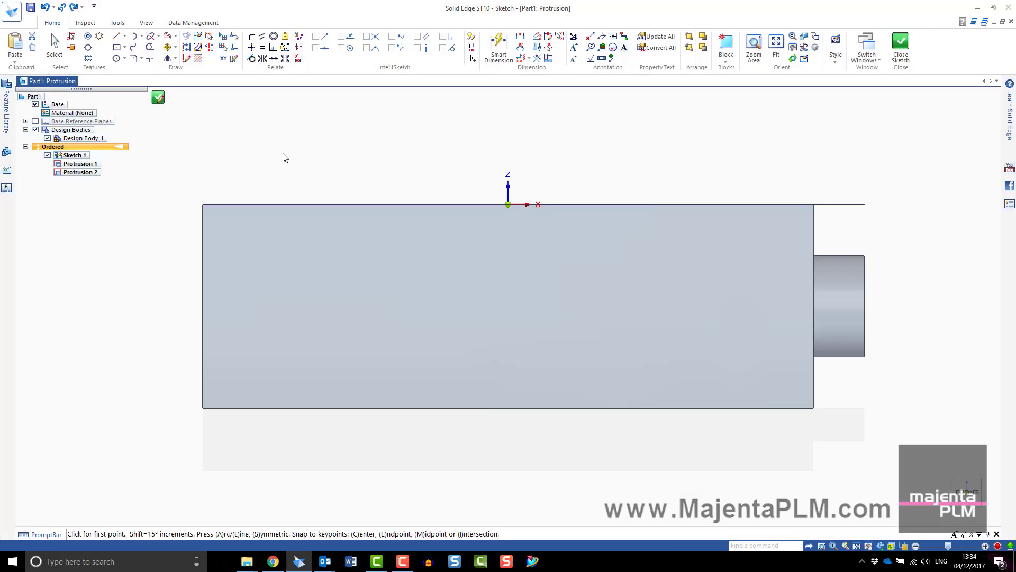
left_click(127, 52)
left_click(151, 78)
middle_click_drag(415, 238, 373, 237)
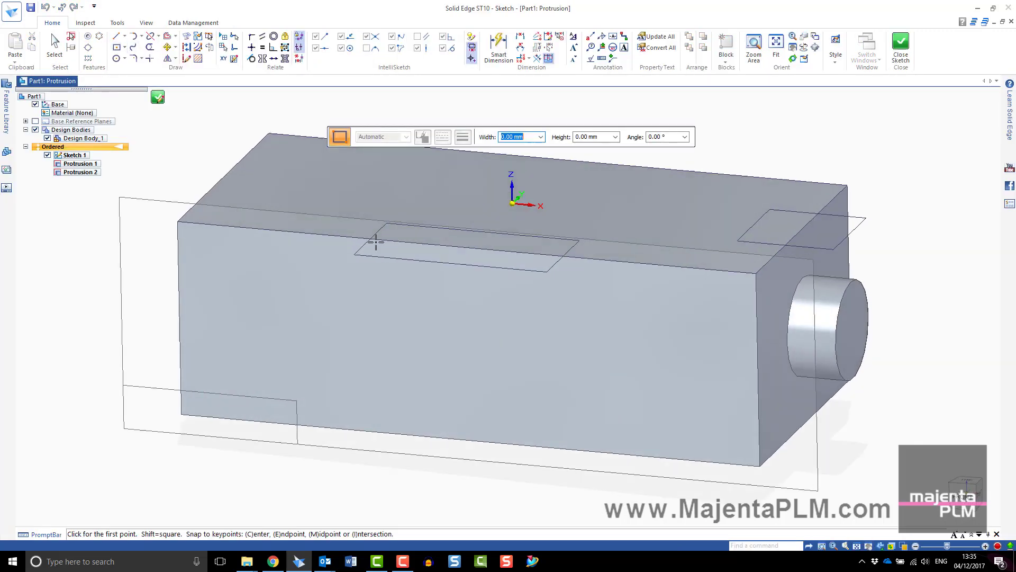
left_click(371, 238)
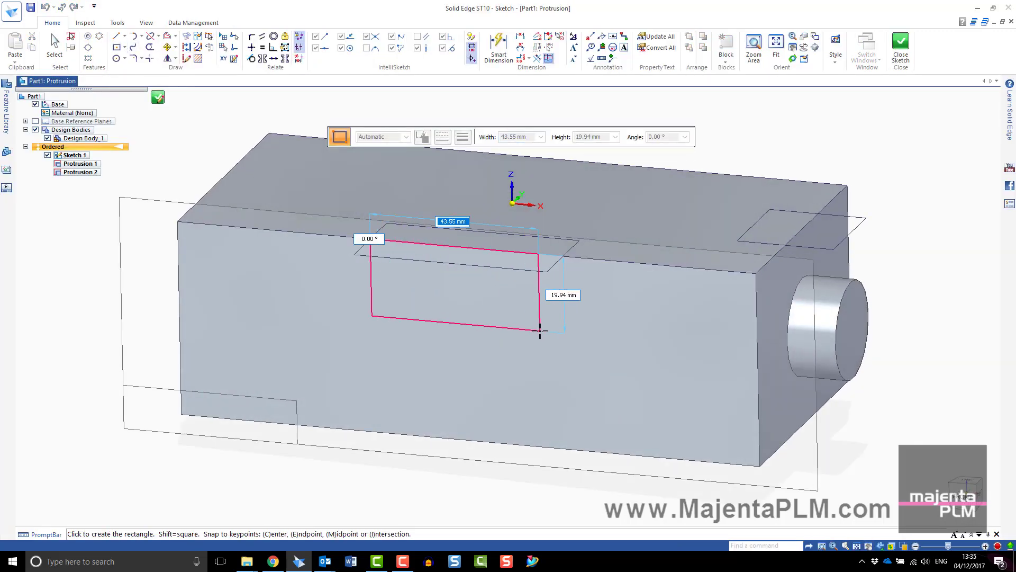
left_click(540, 330)
left_click(252, 37)
left_click(538, 255)
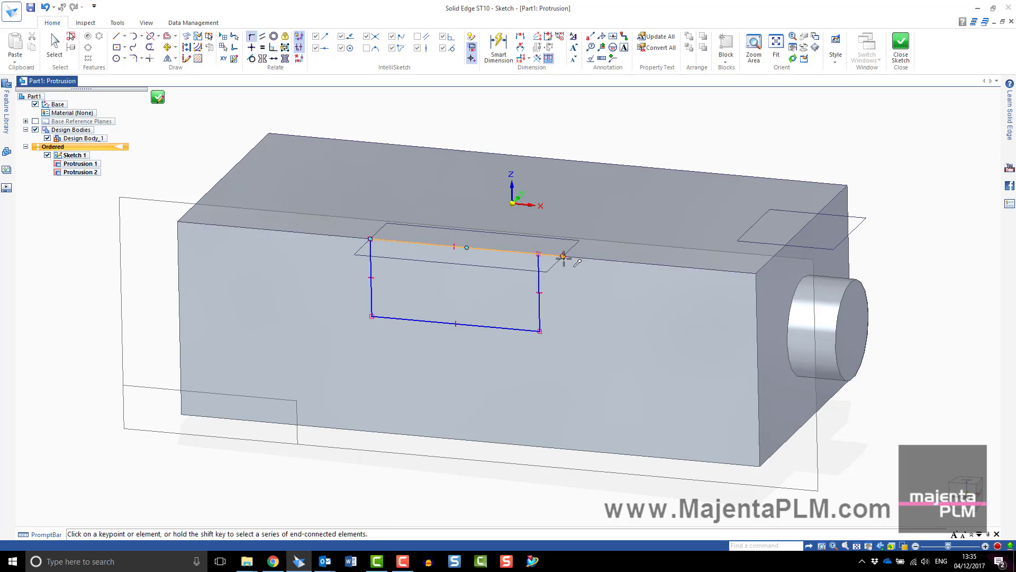
left_click(577, 263)
Step: Dimension the rectangle 25 mm high and extrude it into the side tab, Protrusion 3
left_click(498, 49)
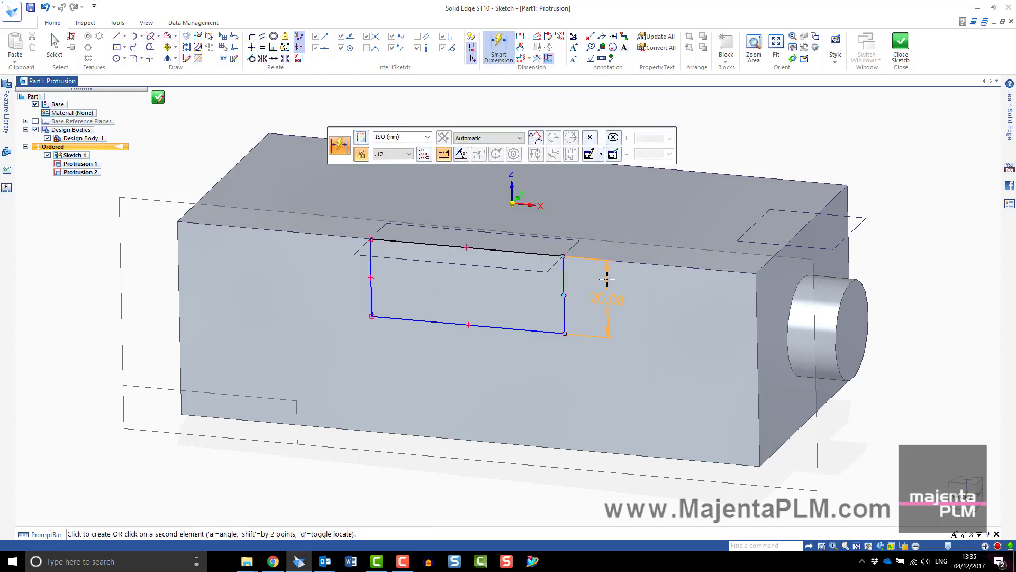
left_click(564, 290)
left_click(608, 295)
type("25")
key("Return")
left_click(901, 48)
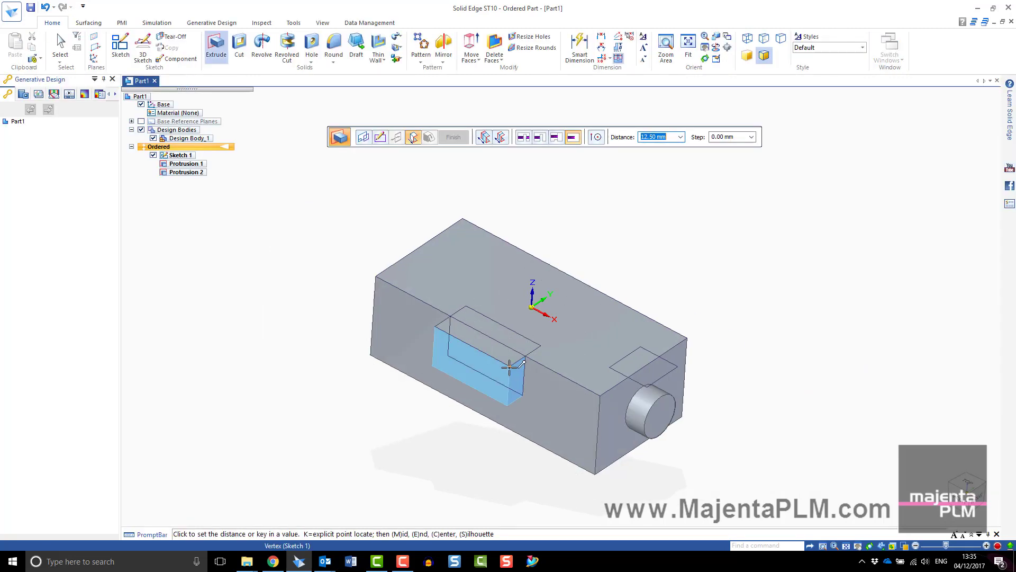
left_click(510, 366)
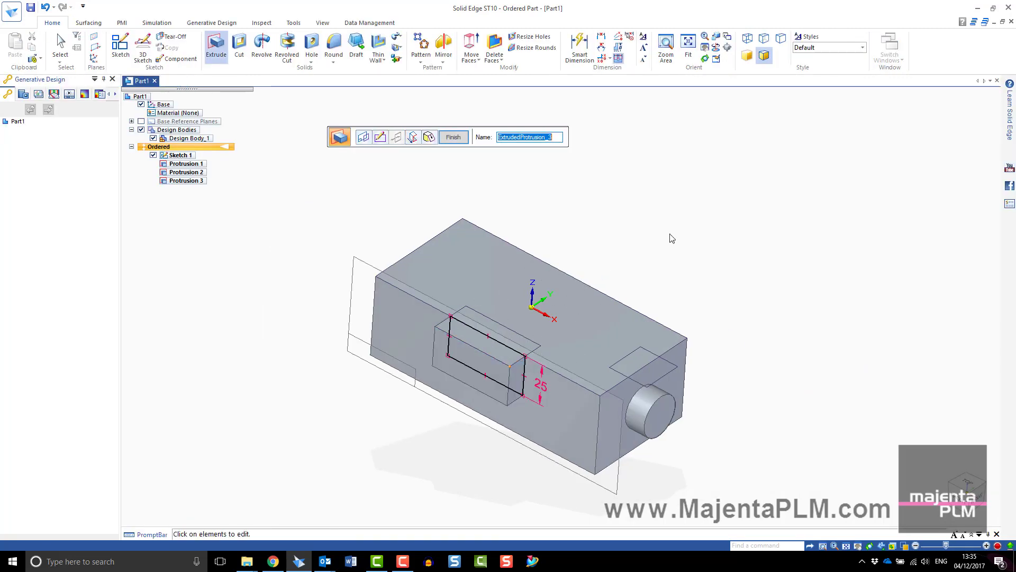
left_click(463, 139)
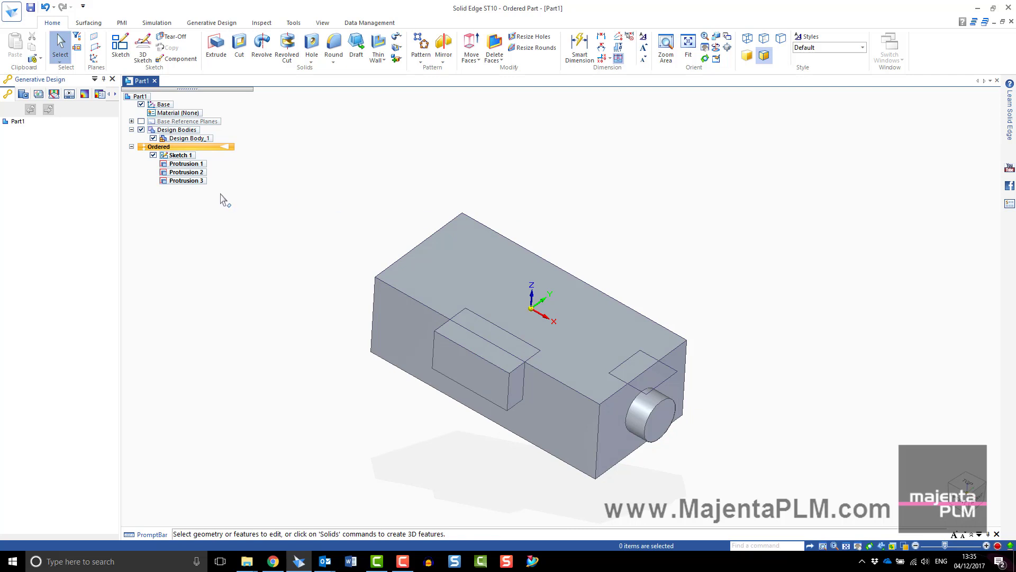
Step: Roll the model back to Protrusion 1
left_click(188, 164)
right_click(189, 167)
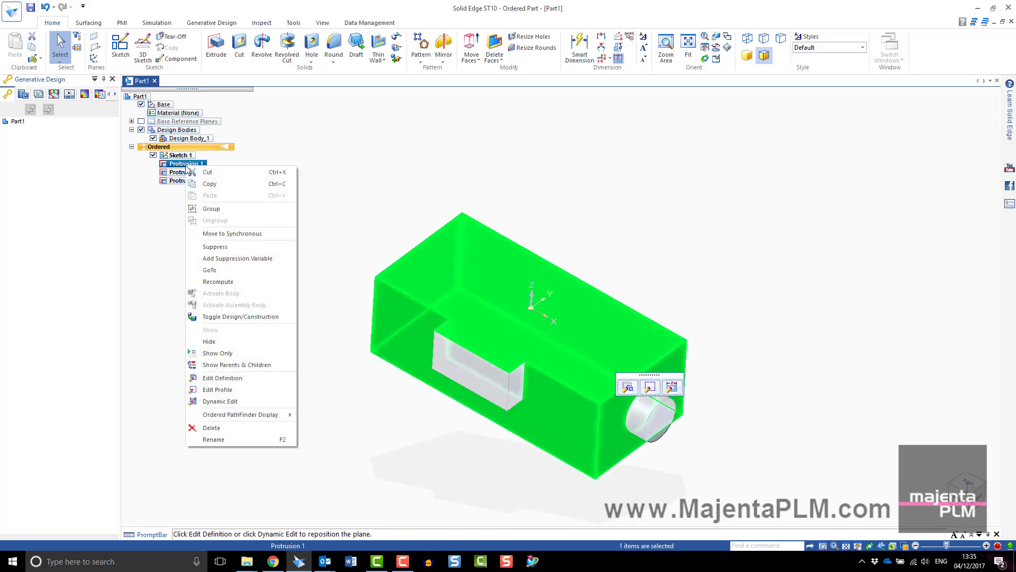
left_click(215, 271)
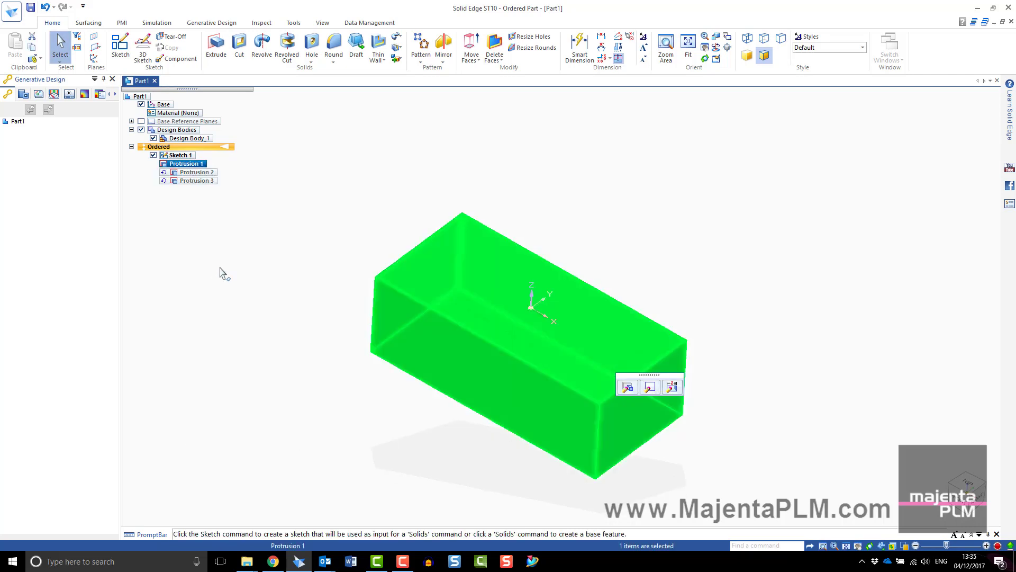
left_click(423, 192)
Step: Round the base box's vertical corner edges
left_click(334, 48)
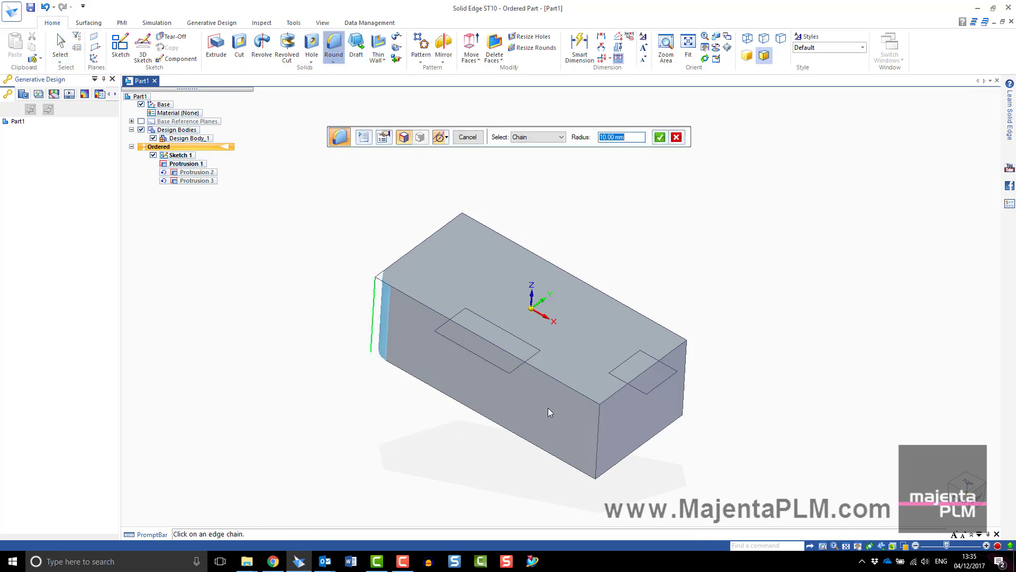
left_click(598, 433)
left_click(684, 386)
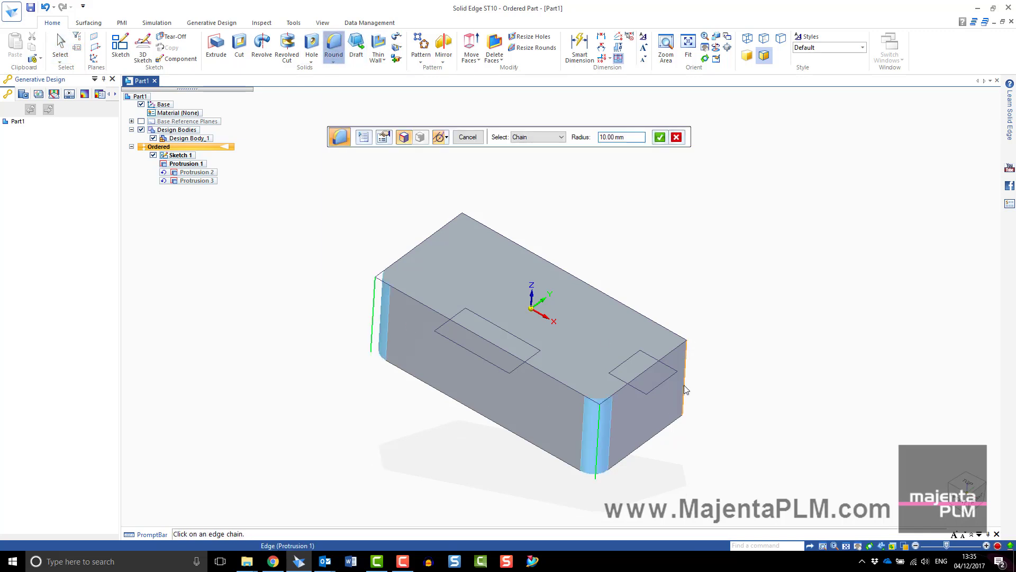
left_click(461, 230)
left_click(660, 137)
left_click(468, 136)
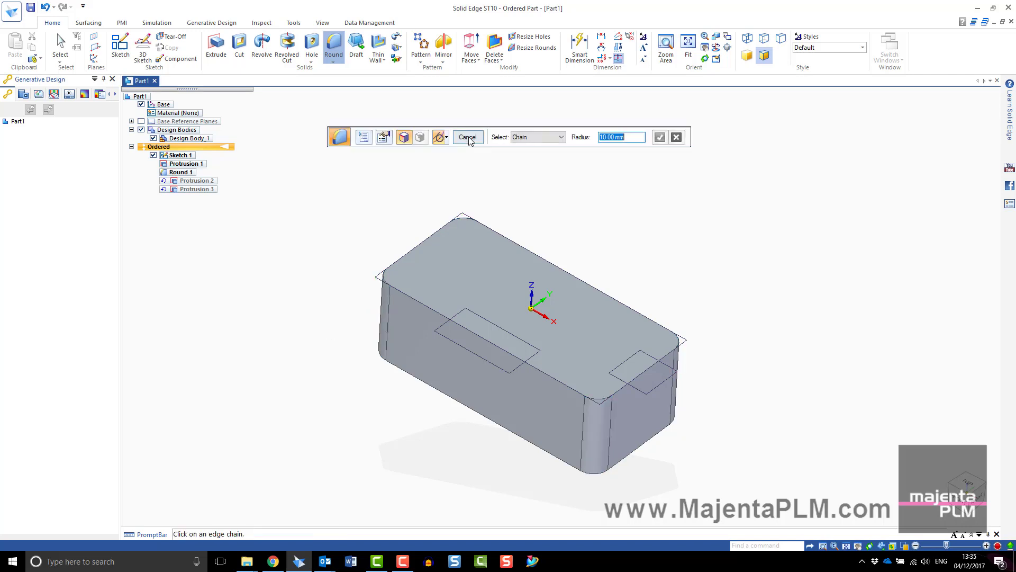
Step: Shell the box into a thin wall with the top face left open
left_click(378, 48)
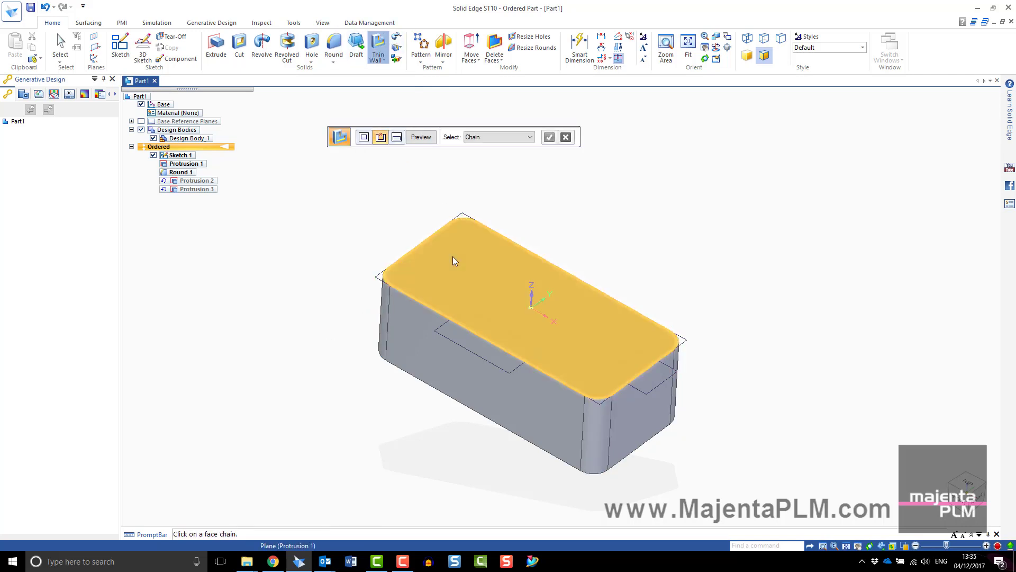
left_click(453, 256)
left_click(421, 138)
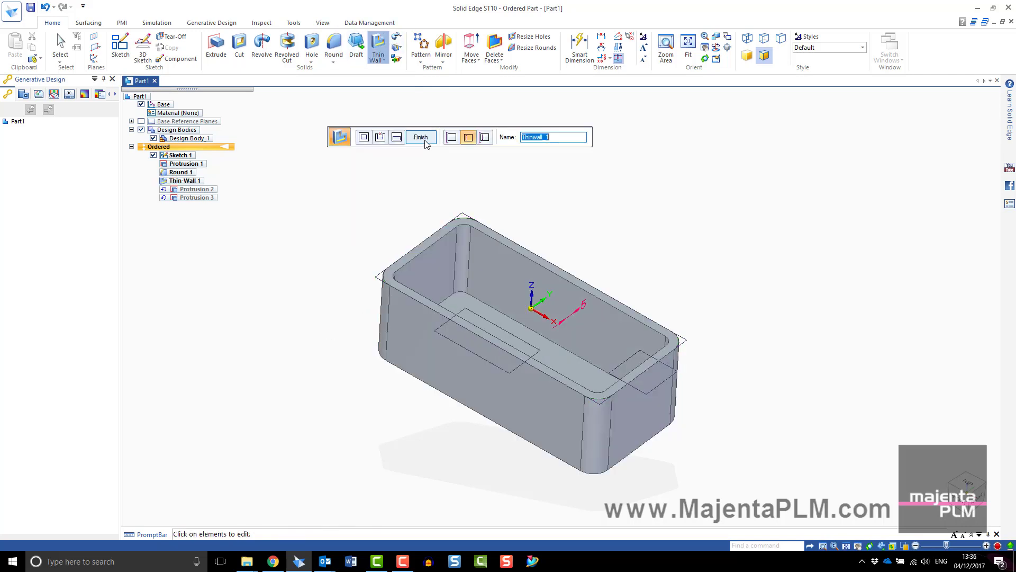
Step: Roll the model forward to all features and hide Sketch 1
right_click(191, 198)
left_click(208, 281)
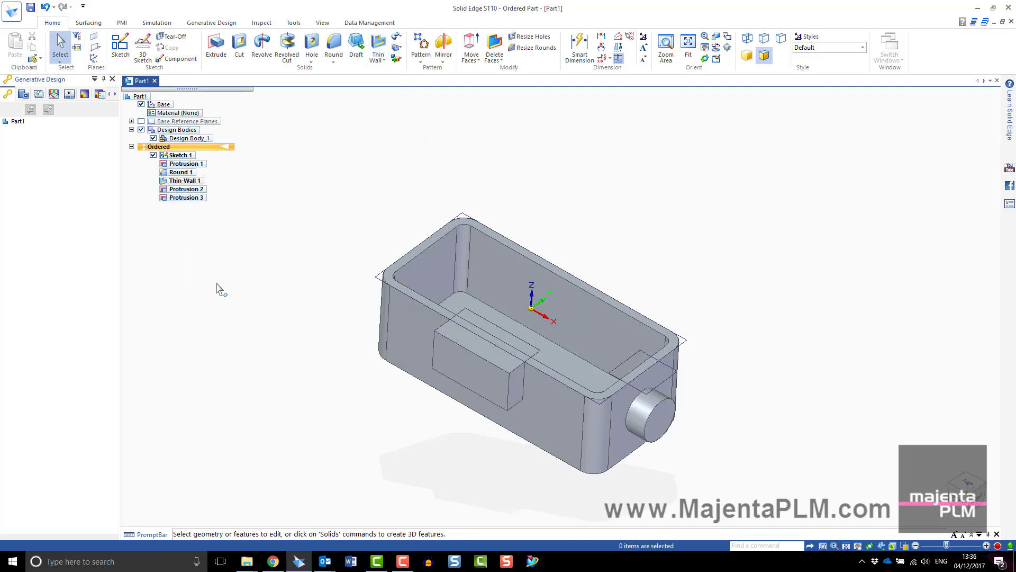
left_click(153, 155)
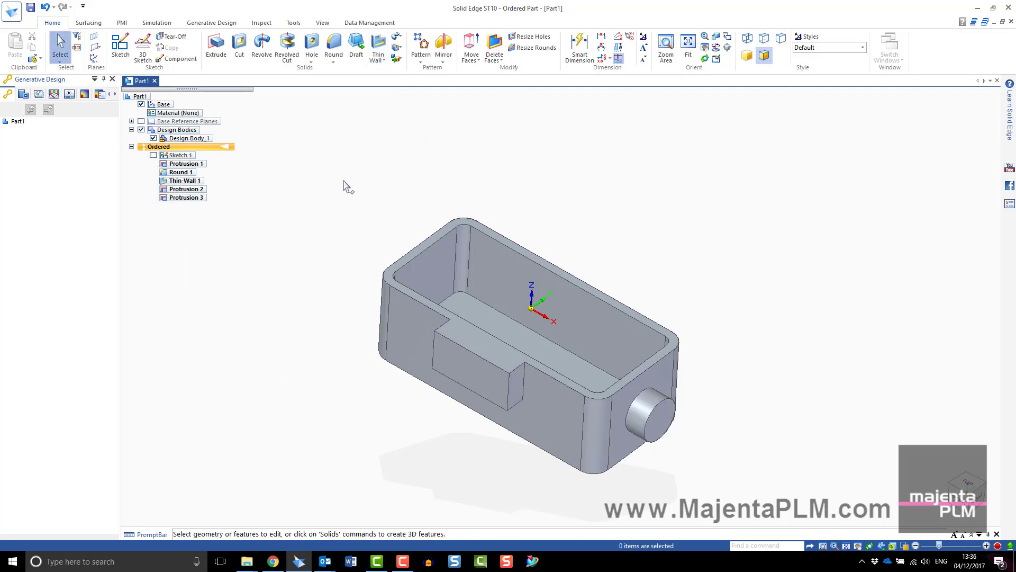
middle_click_drag(343, 185, 344, 185)
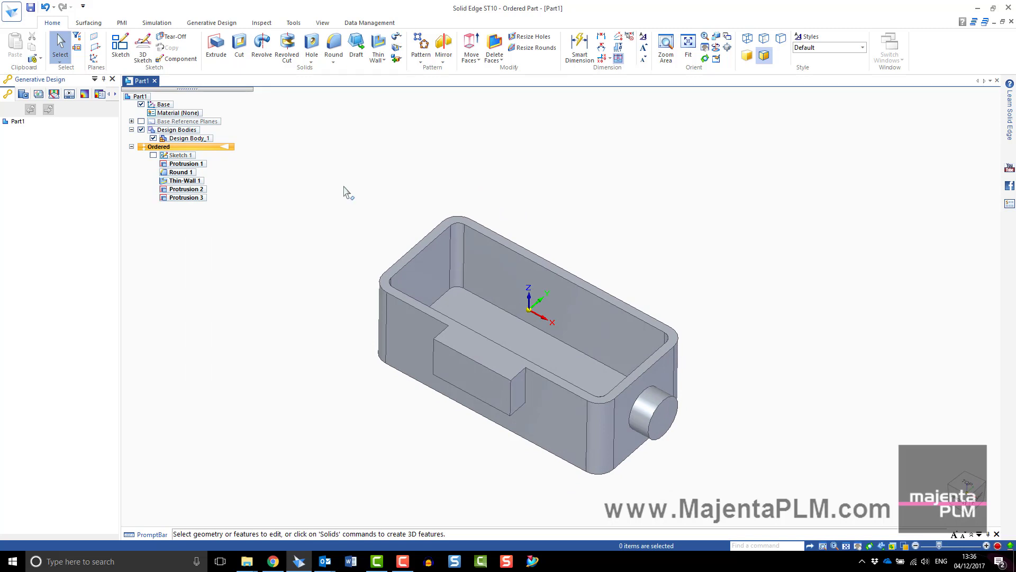
Step: Round the side tab's edges at 10 mm as Round 2
left_click(334, 49)
mouse_move(492, 414)
middle_mouse_down()
mouse_move(465, 415)
mouse_move(474, 382)
middle_mouse_up()
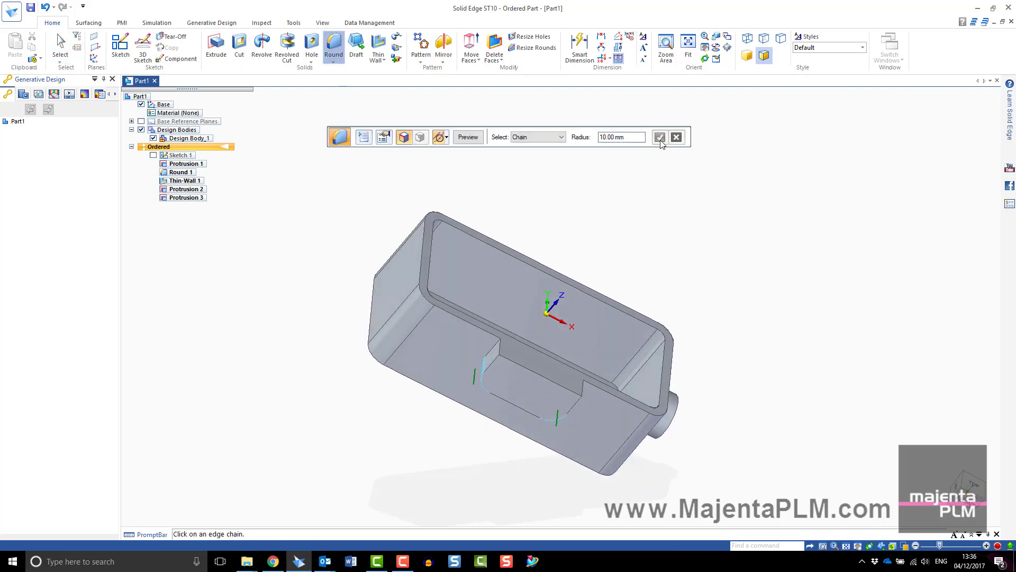
left_click(468, 137)
mouse_move(472, 140)
middle_mouse_down()
mouse_move(519, 175)
mouse_move(508, 169)
middle_mouse_up()
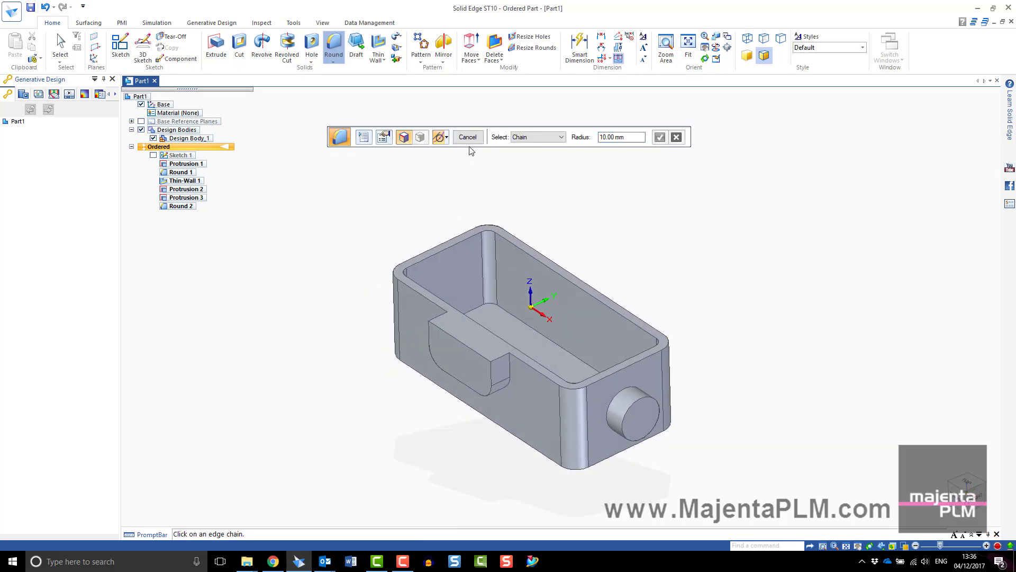
key("Escape")
Step: Add a threaded ISO Metric hole at the centre of the cylindrical boss's end face
left_click(639, 421)
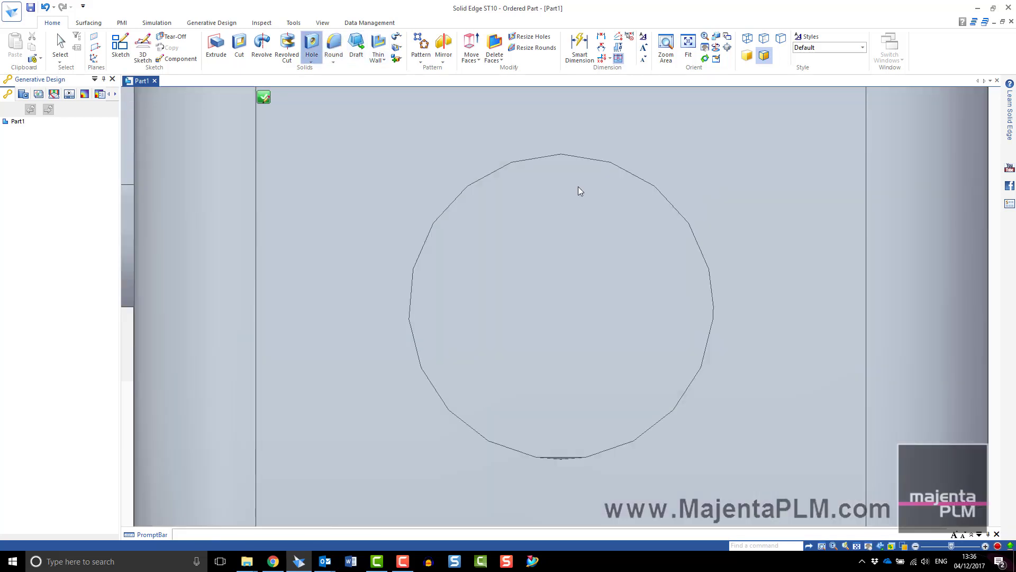
left_click(507, 306)
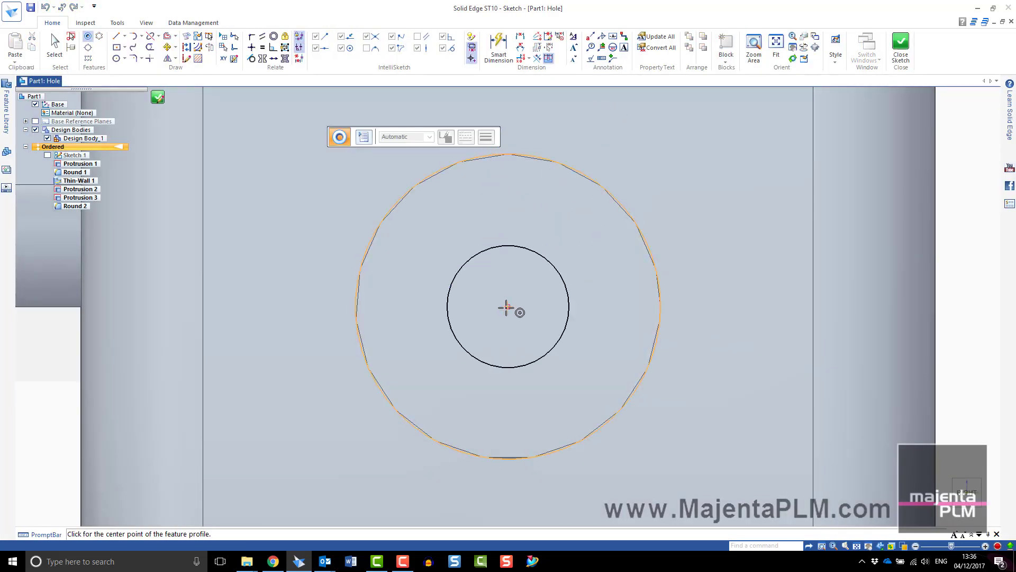
left_click(364, 138)
left_click(347, 119)
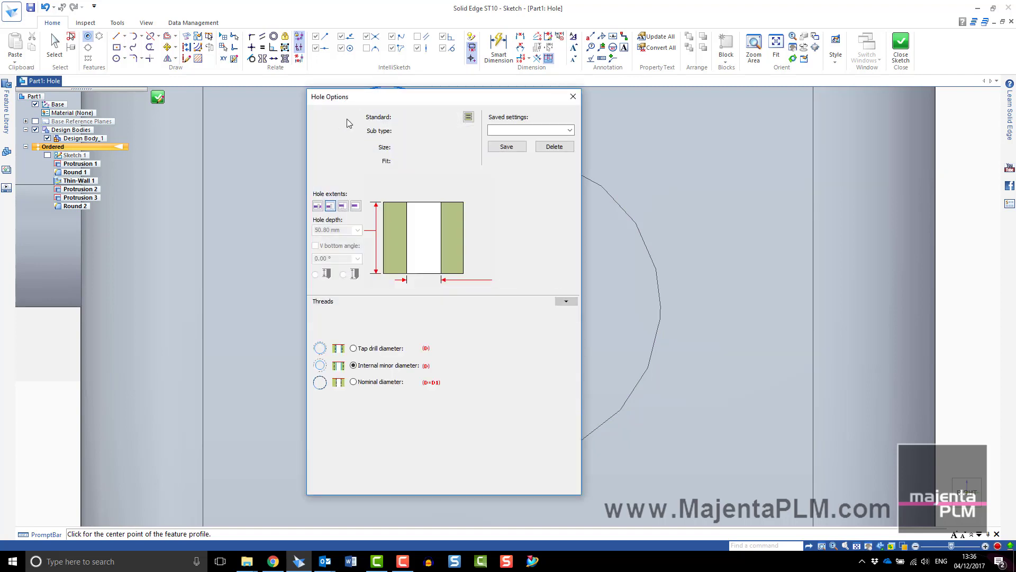
left_click(469, 146)
left_click_drag(470, 171, 473, 205)
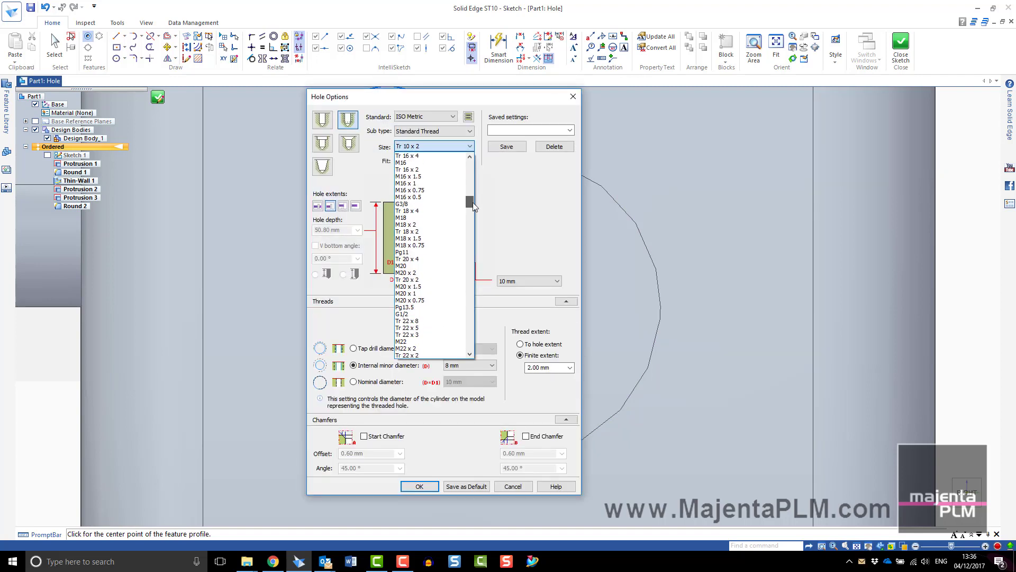
left_click(409, 217)
left_click(420, 485)
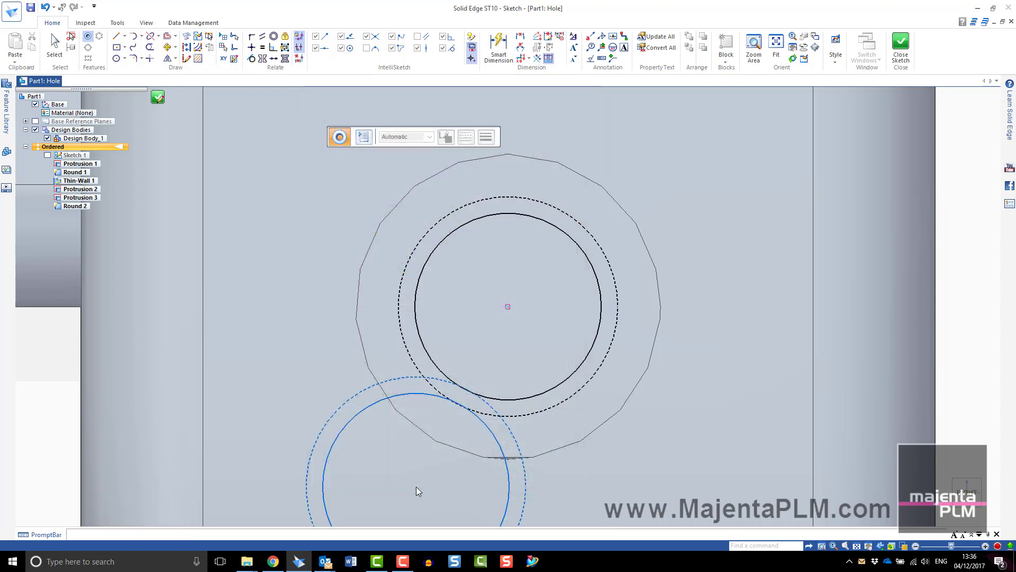
left_click(900, 47)
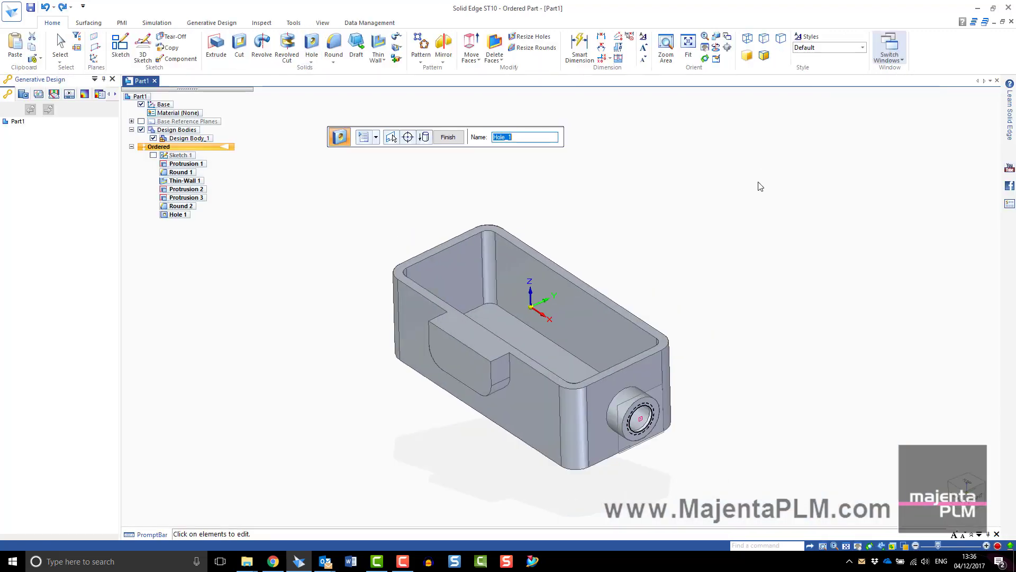
left_click(459, 140)
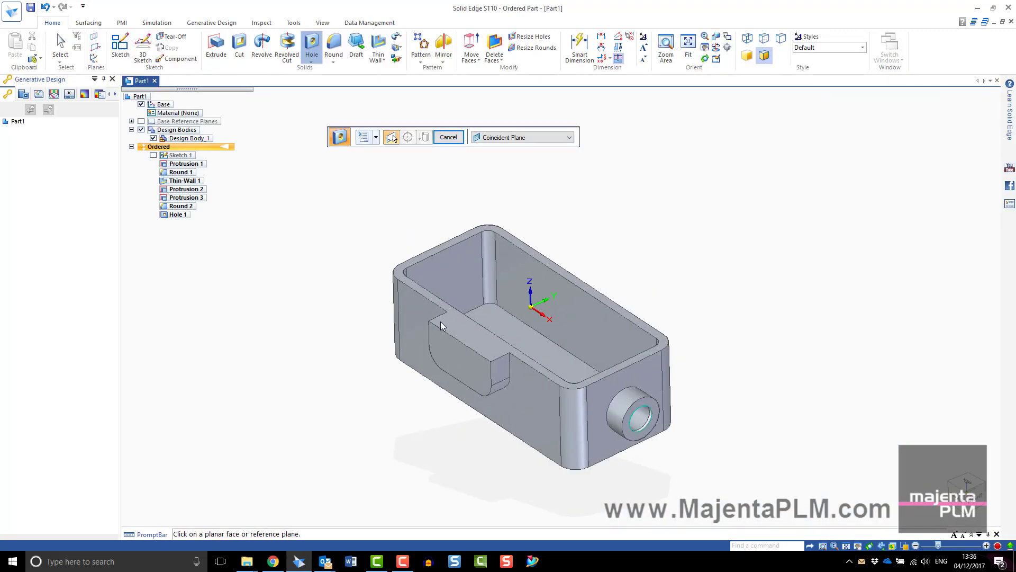
Step: Sketch two hole positions on the side tab's face
left_click(441, 344)
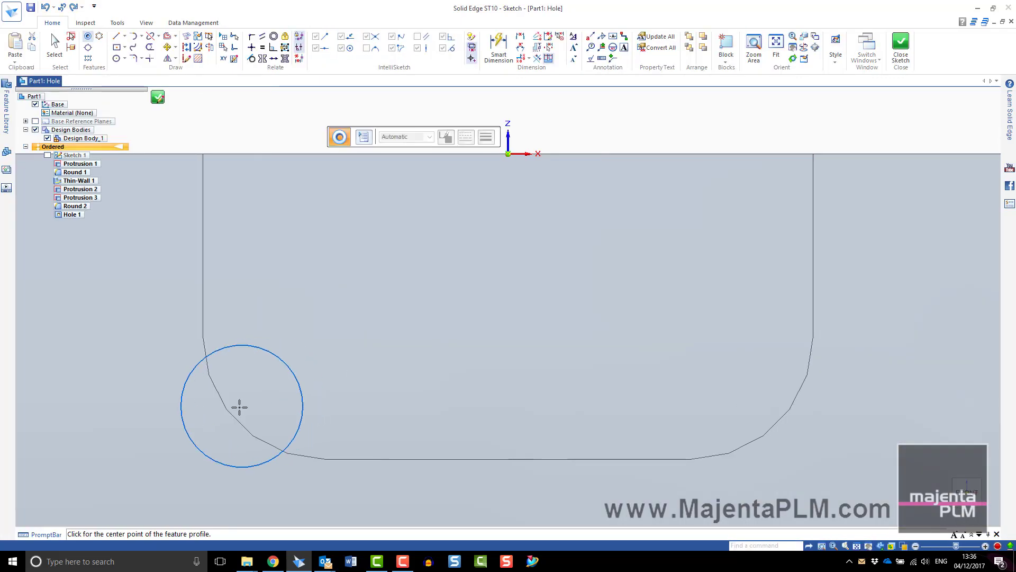
left_click(325, 337)
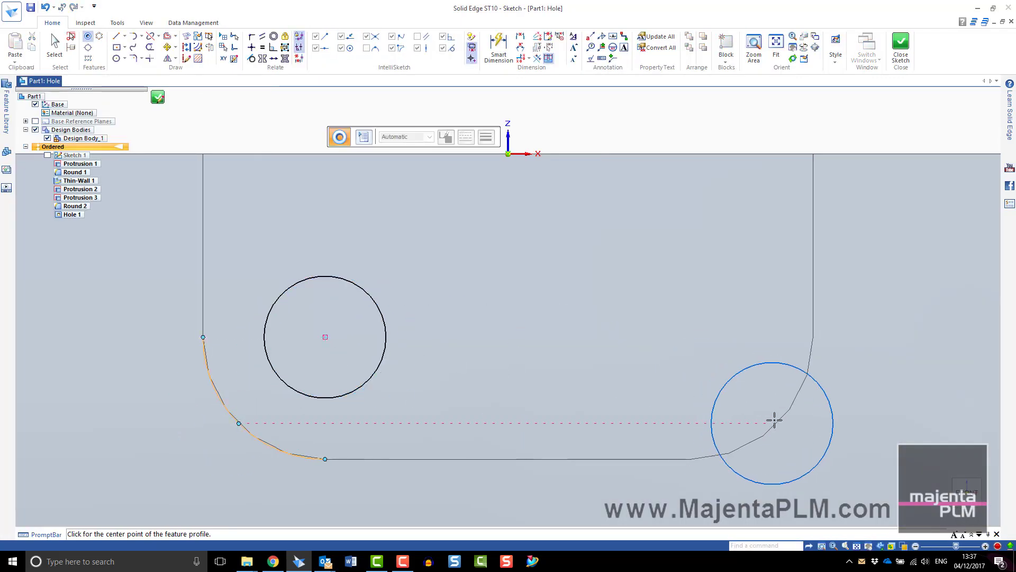
left_click(691, 337)
left_click(901, 48)
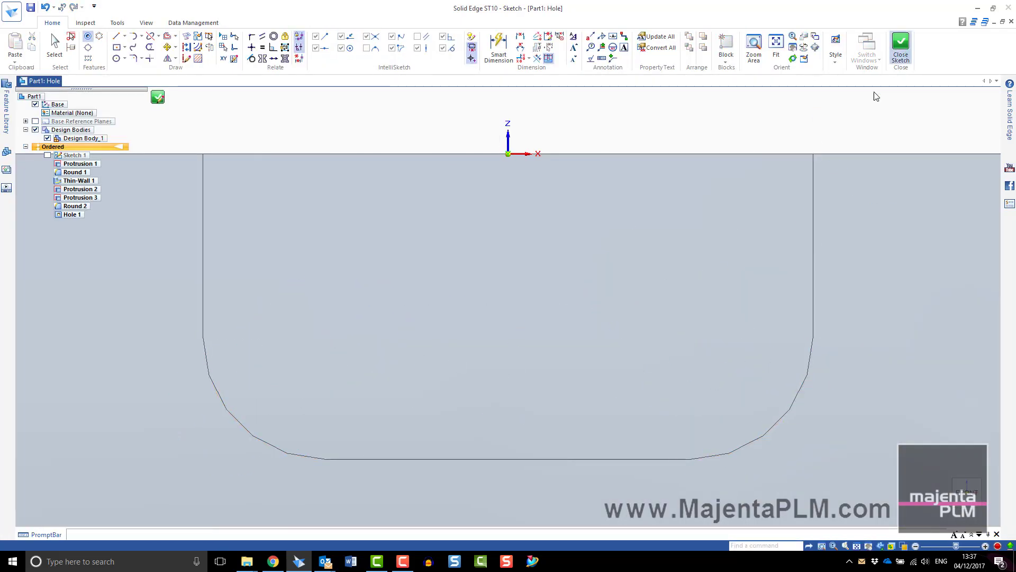
Step: Complete Hole 2 with both side tab holes and exit the Hole command
left_click(448, 136)
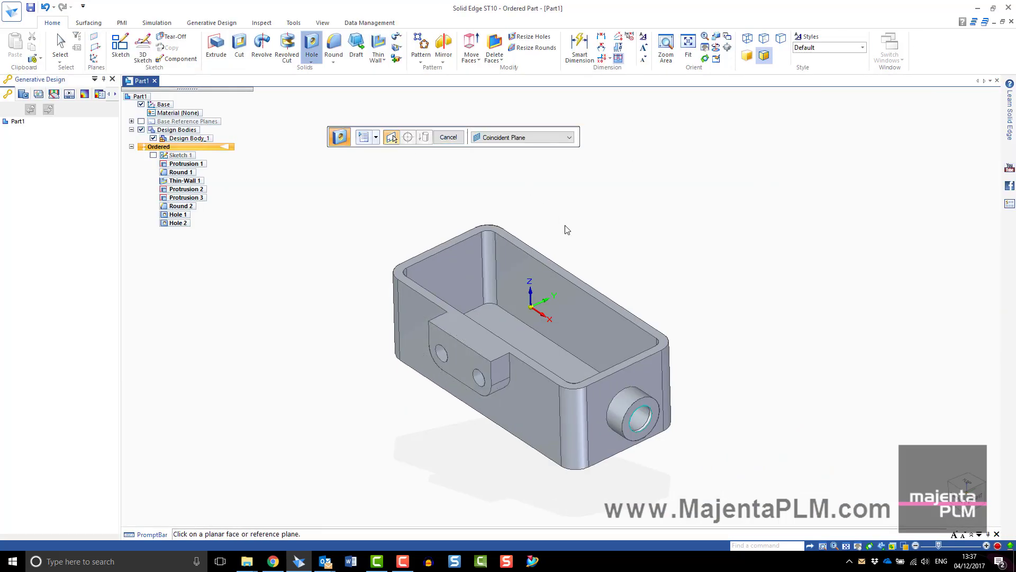
key("Escape")
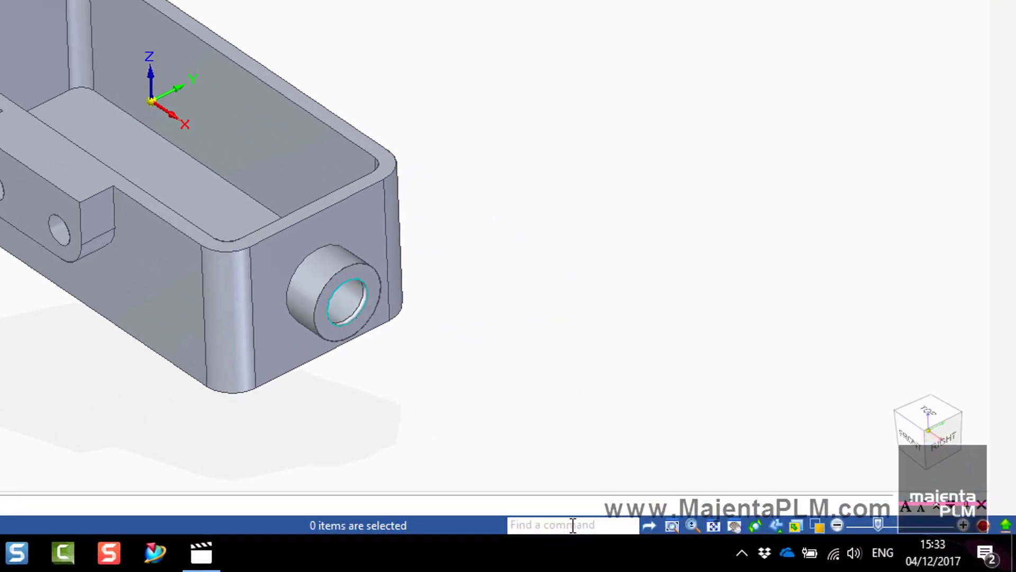